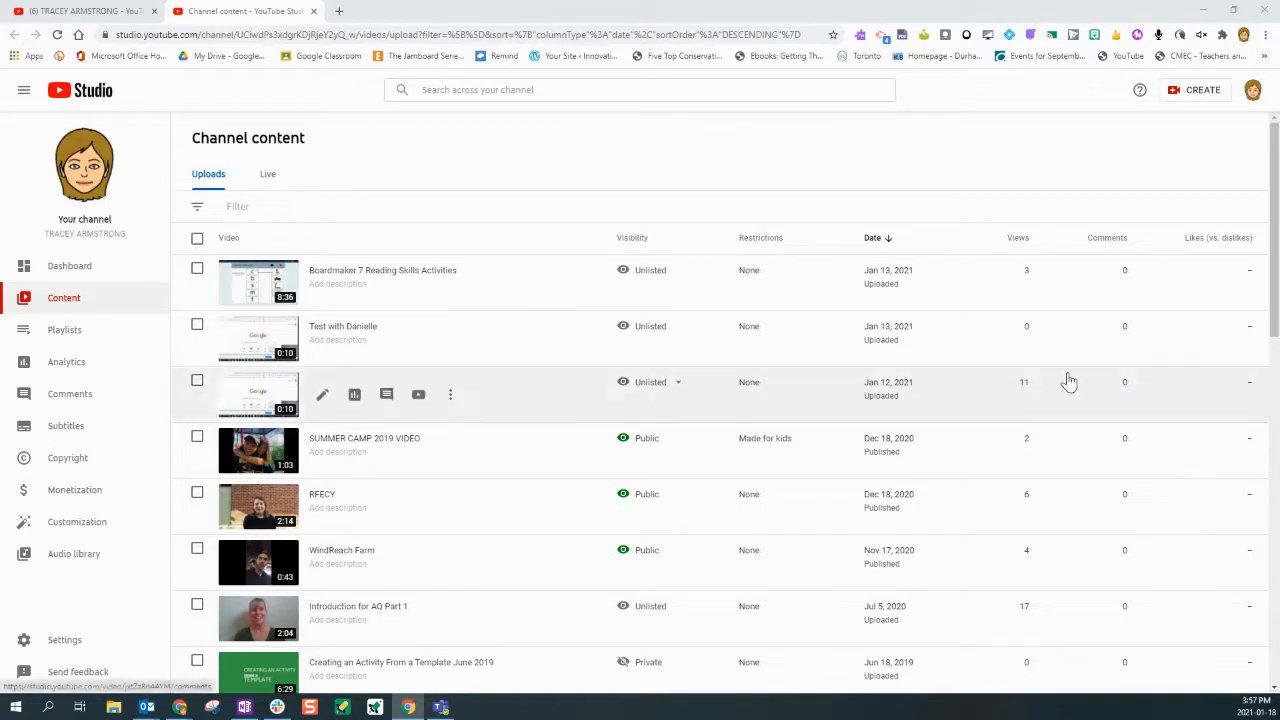
# Upload the video file Accessibility Features.webm to the channel, keeping its file name as the title.
pyautogui.click(1185, 104)
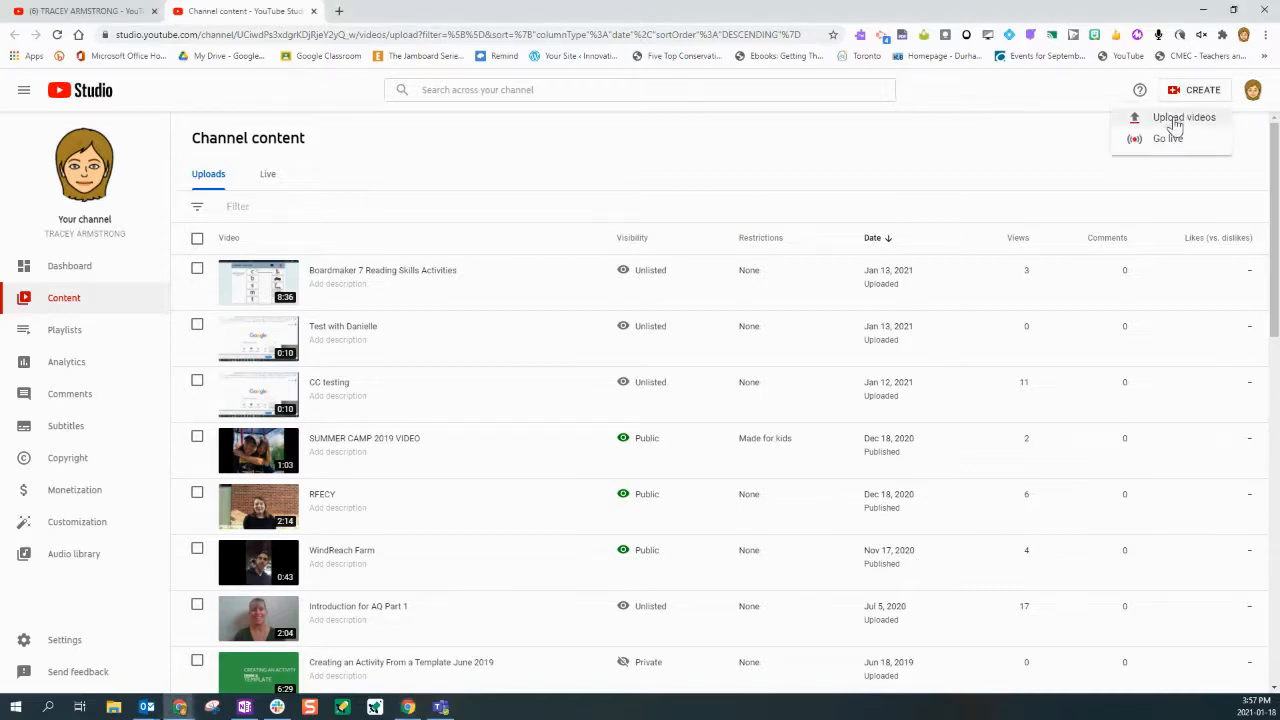
pyautogui.click(1176, 120)
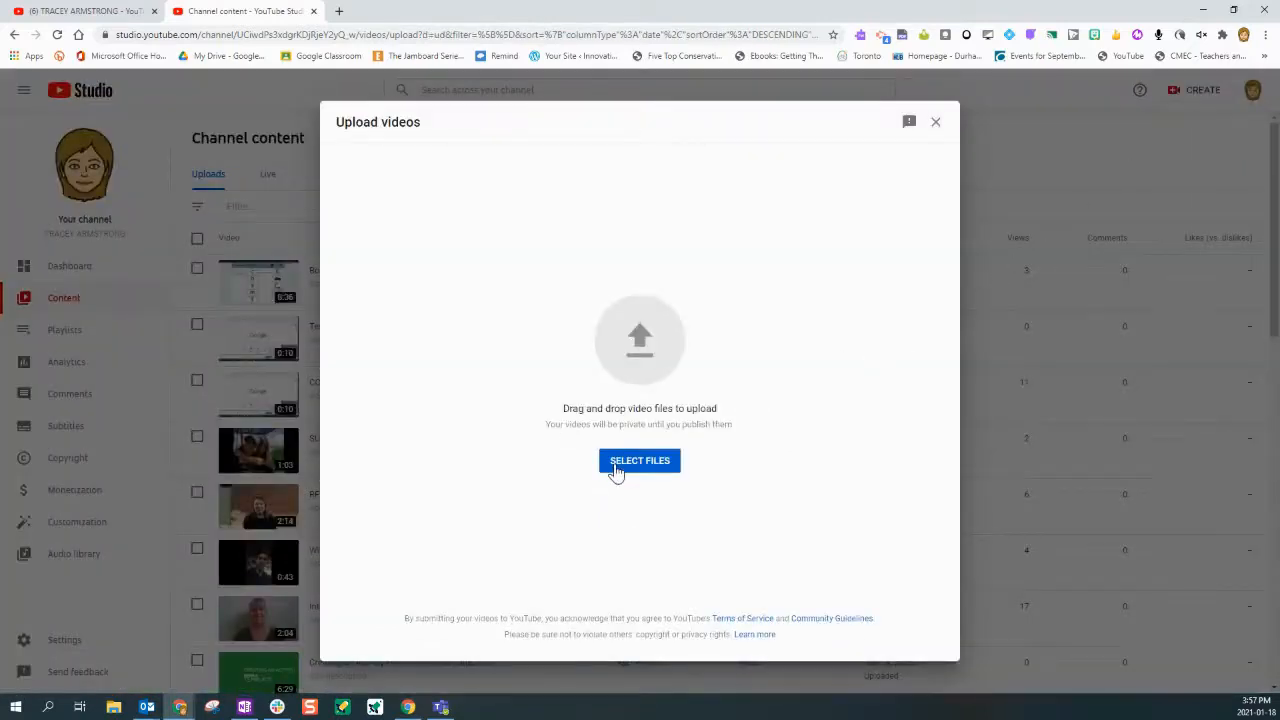
pyautogui.moveTo(1279, 485); pyautogui.dragTo(638, 349)
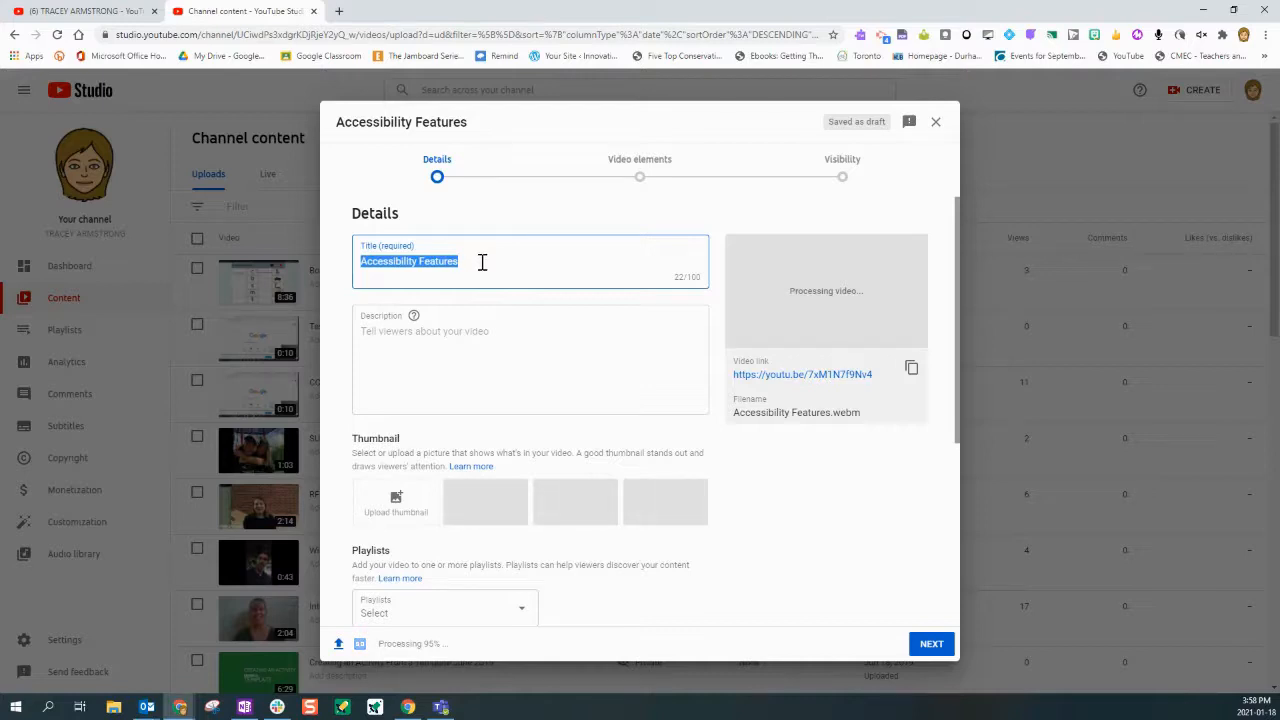
pyautogui.click(482, 262)
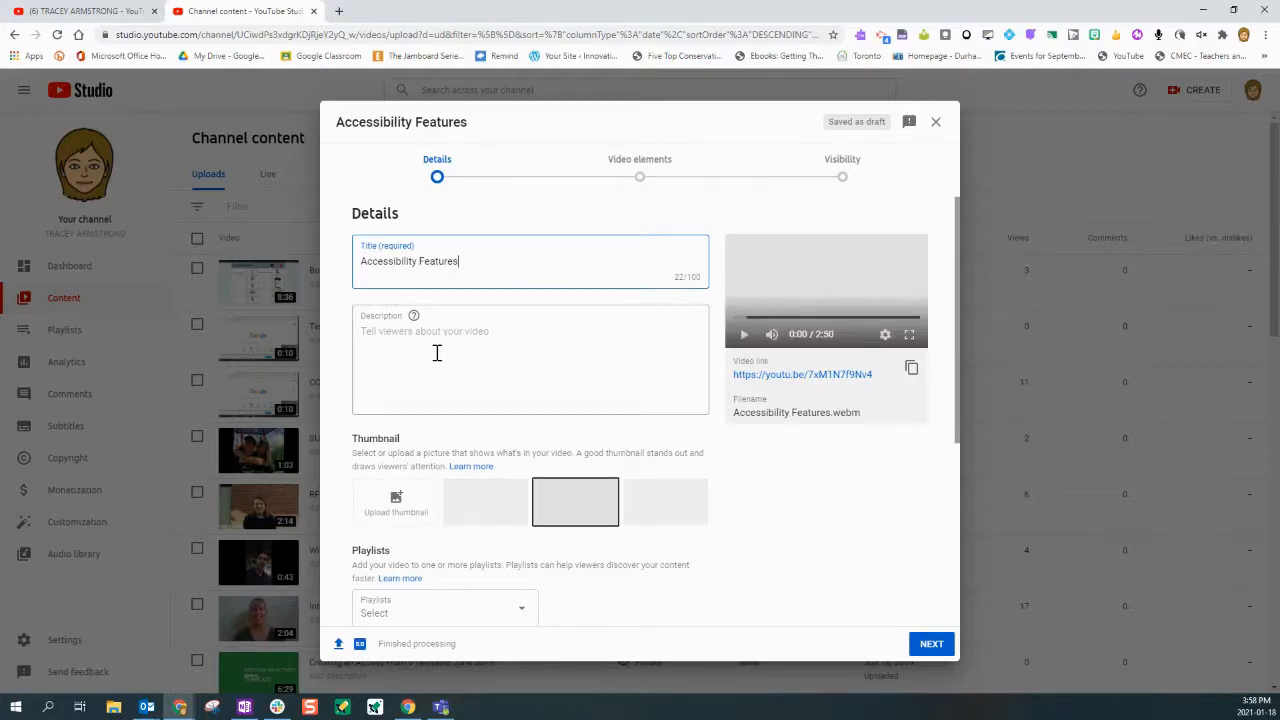
# Set the audience of the uploaded video to not made for kids.
pyautogui.scroll(-1, 405, 306)
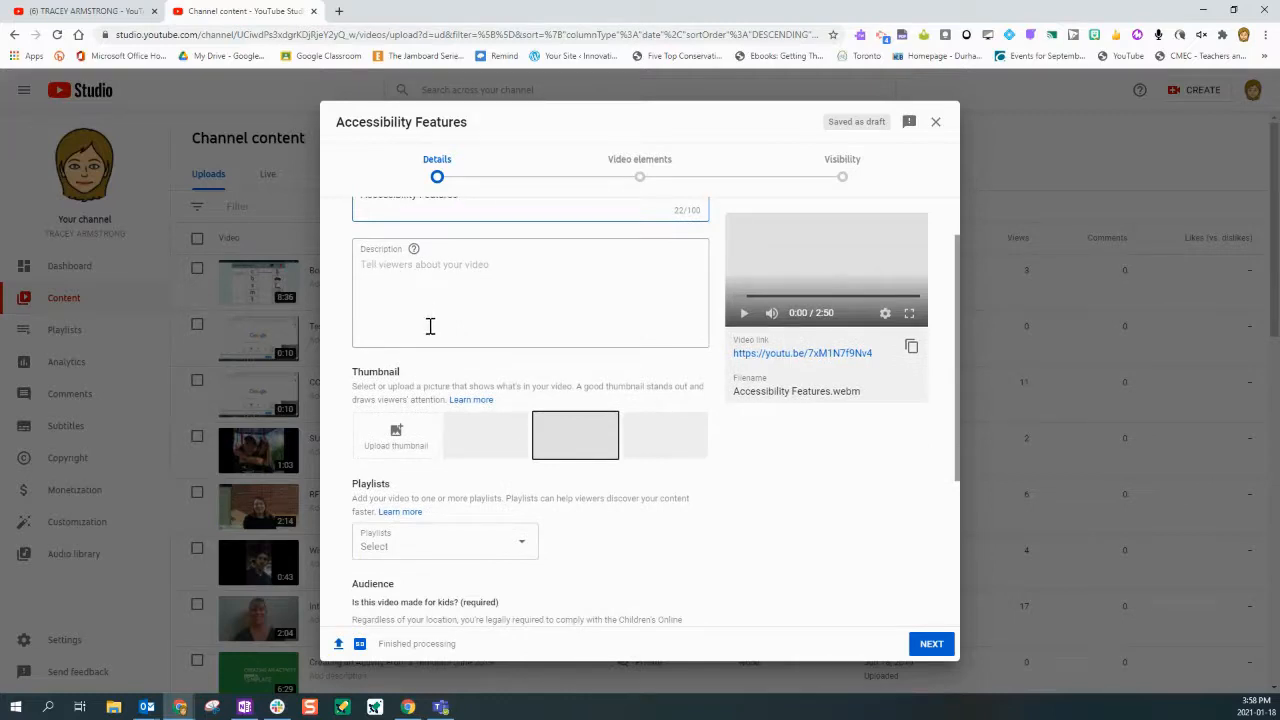
pyautogui.scroll(-1, 429, 325)
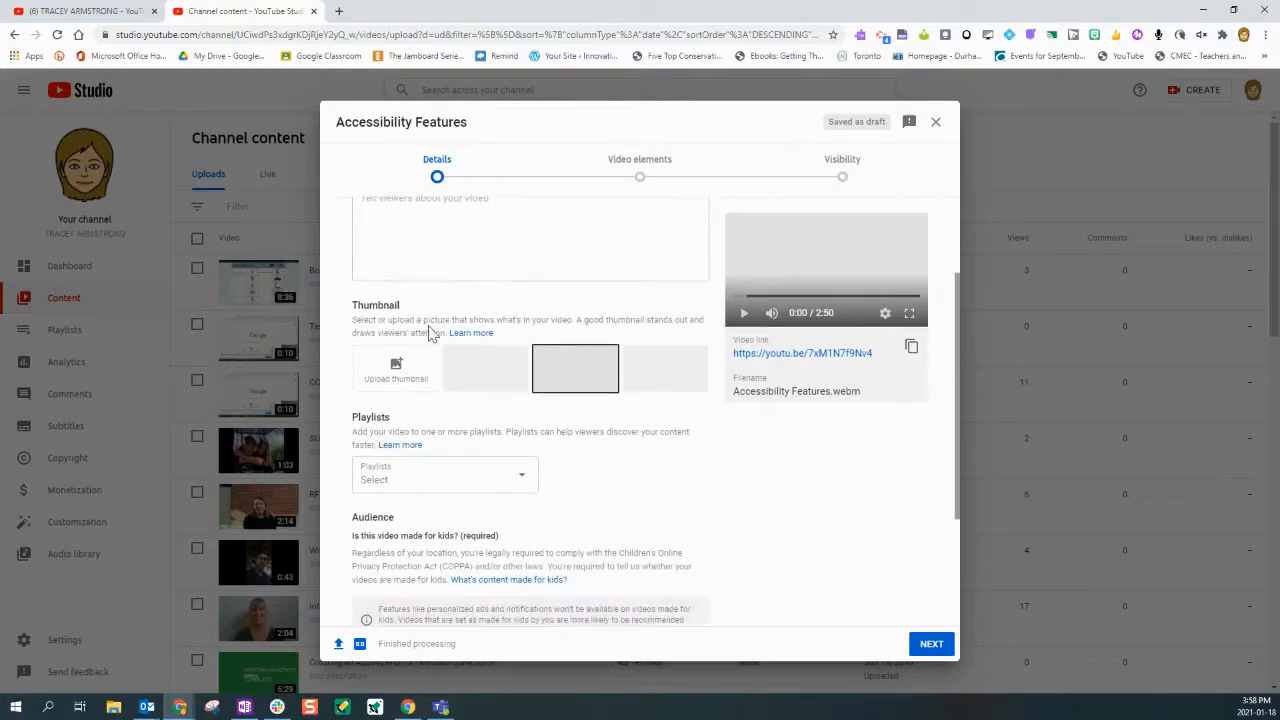
pyautogui.scroll(-1, 429, 333)
pyautogui.scroll(-1, 429, 333)
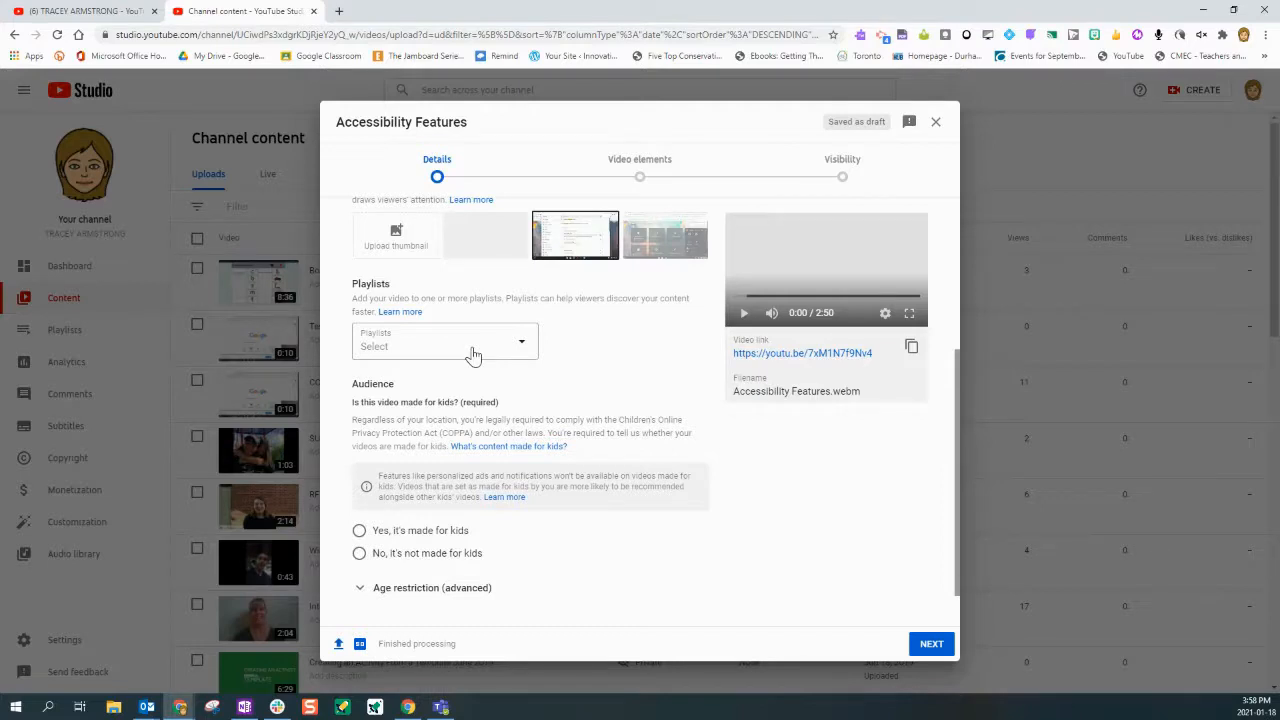
pyautogui.scroll(-1, 466, 360)
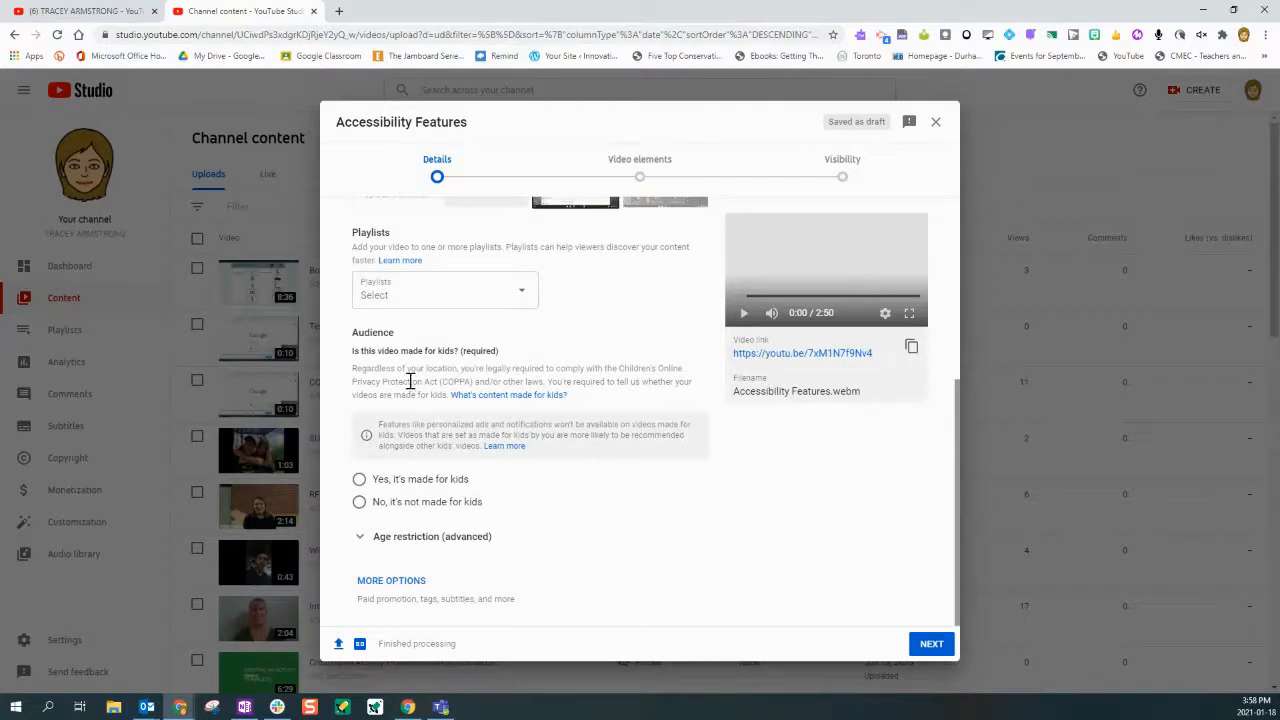
pyautogui.click(359, 503)
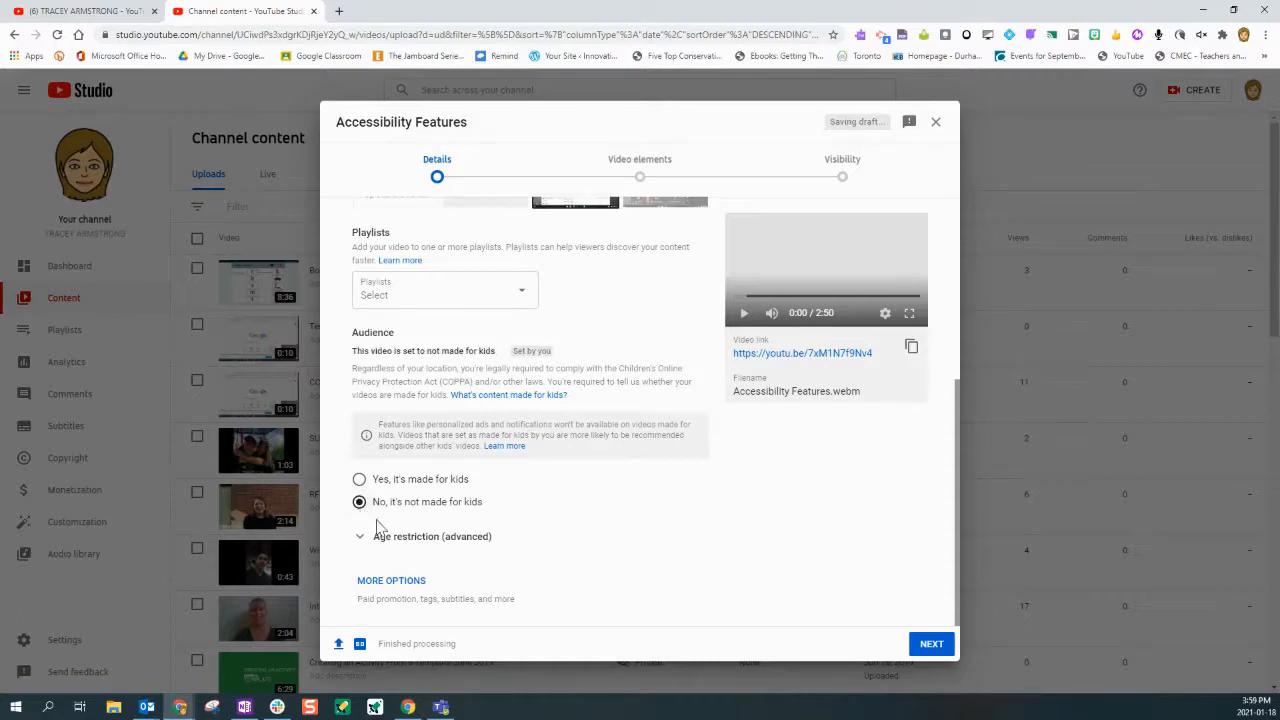
# Expand the additional video details and review the paid promotion, tags, video language, license, category and comment settings.
pyautogui.click(385, 582)
pyautogui.scroll(-1, 381, 582)
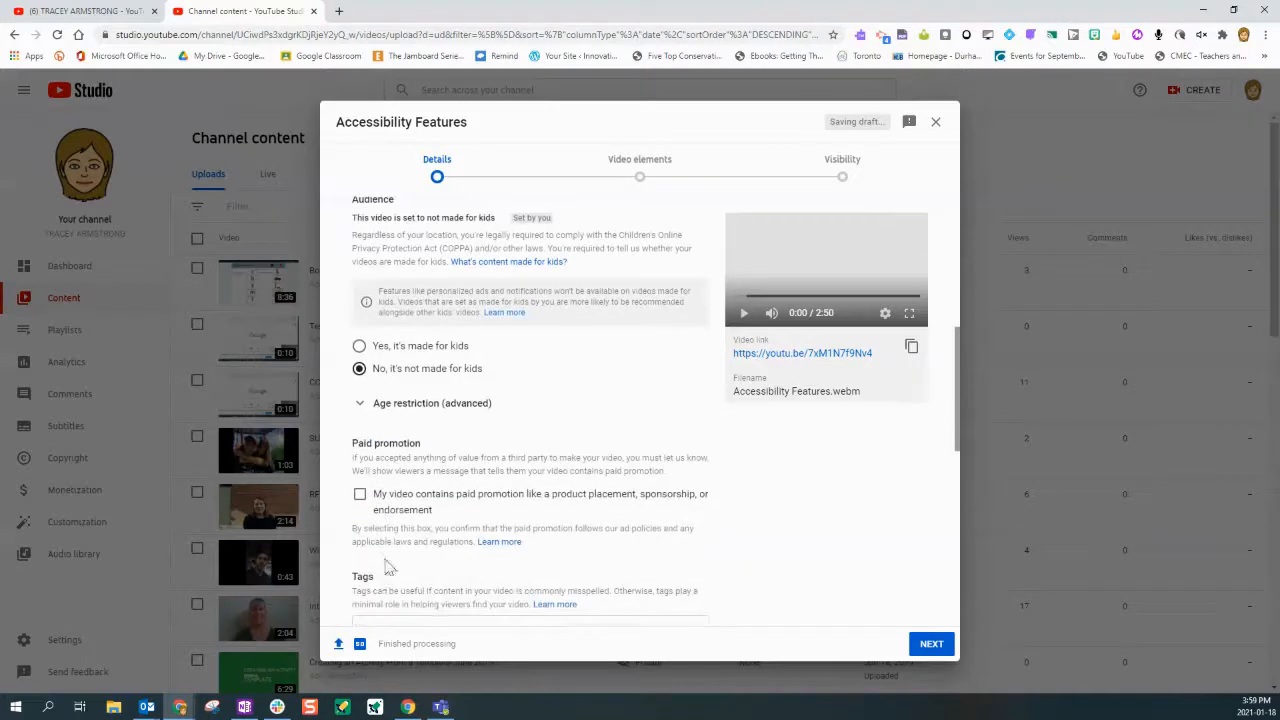
pyautogui.scroll(-1, 398, 538)
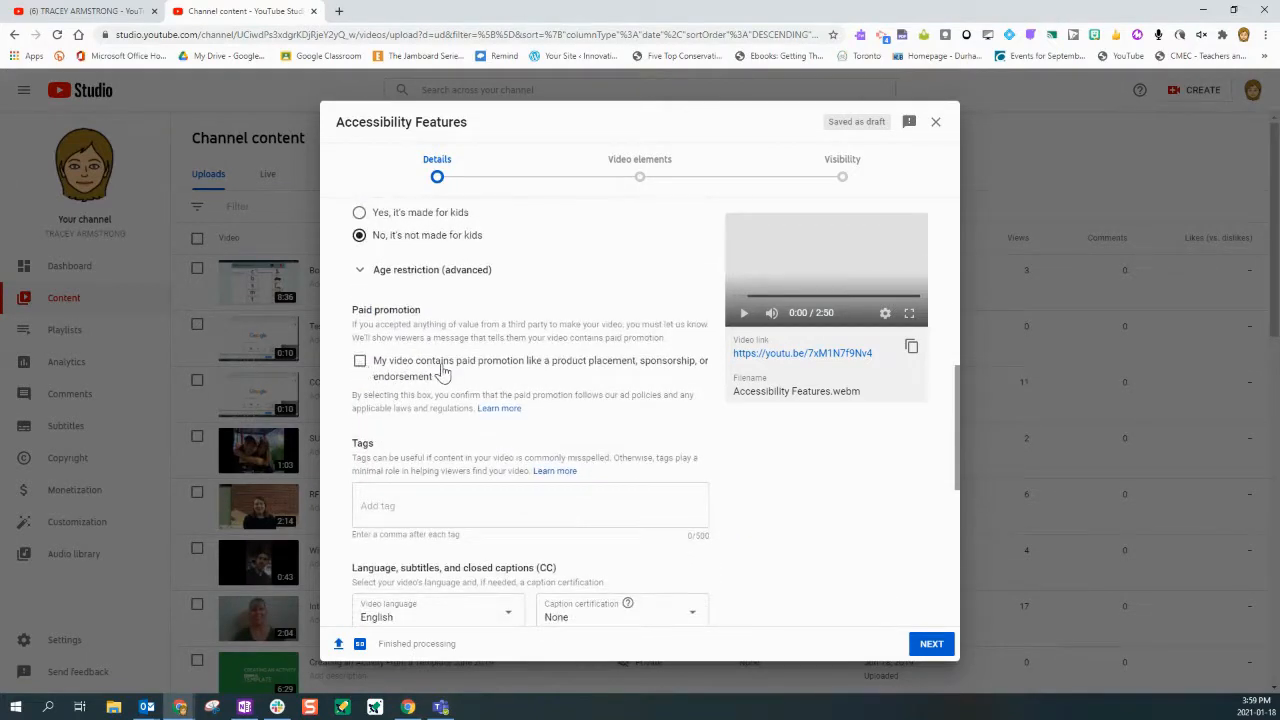
pyautogui.scroll(-1, 423, 391)
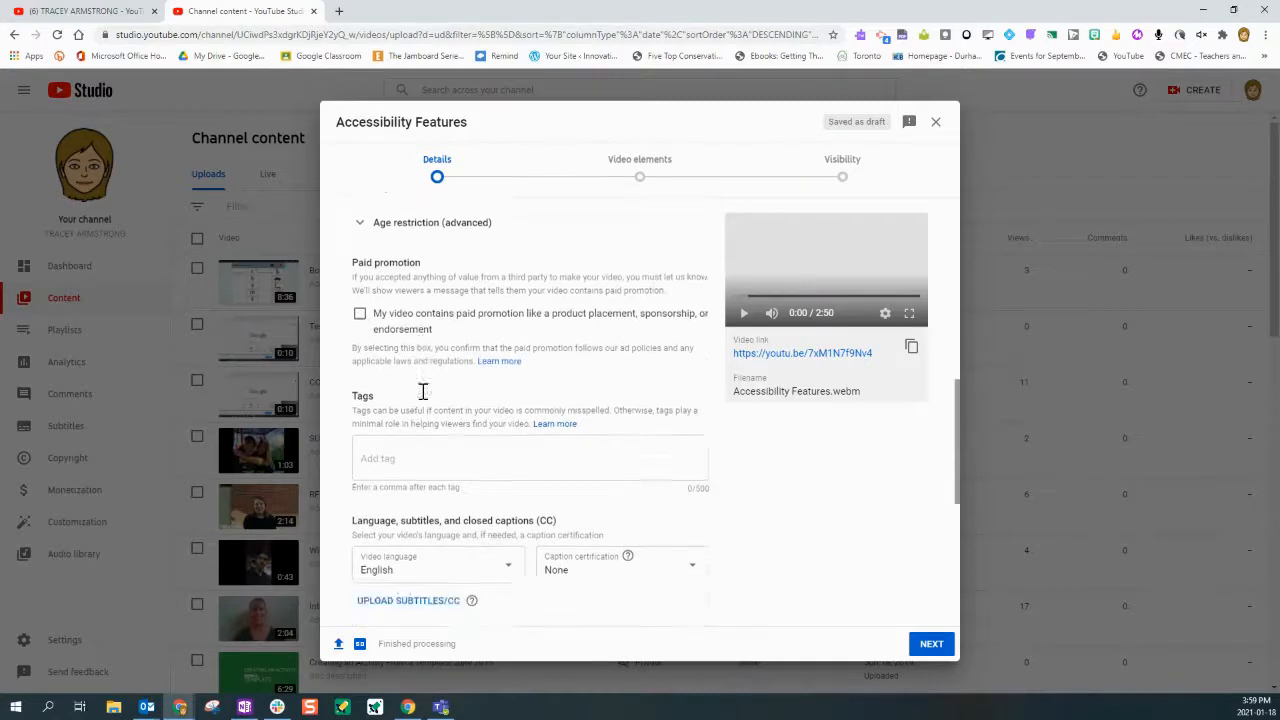
pyautogui.scroll(-1, 423, 391)
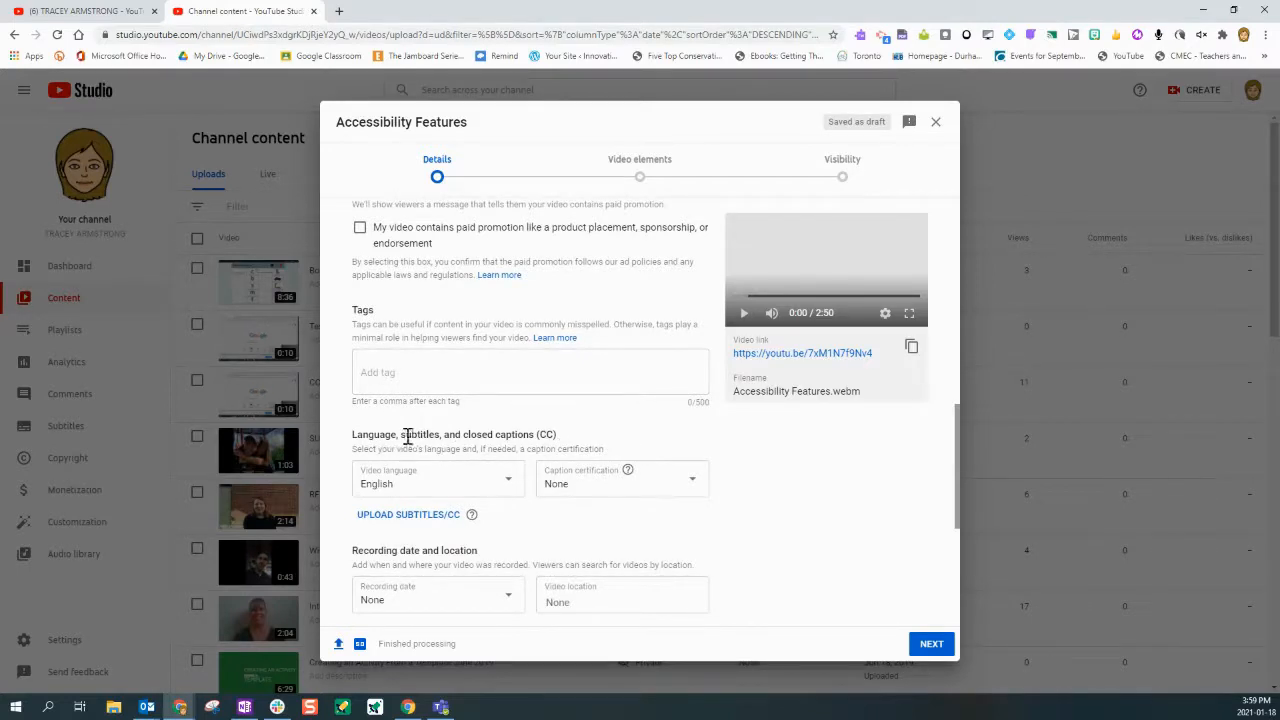
pyautogui.click(509, 485)
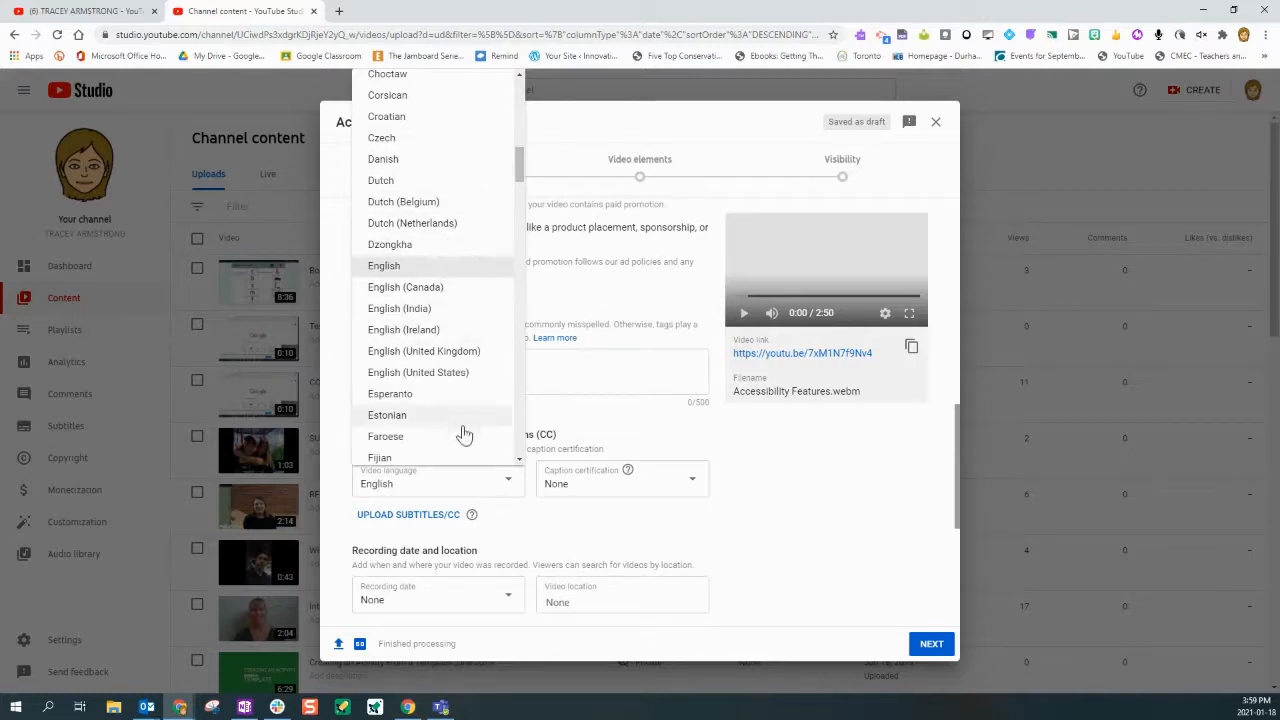
pyautogui.click(590, 427)
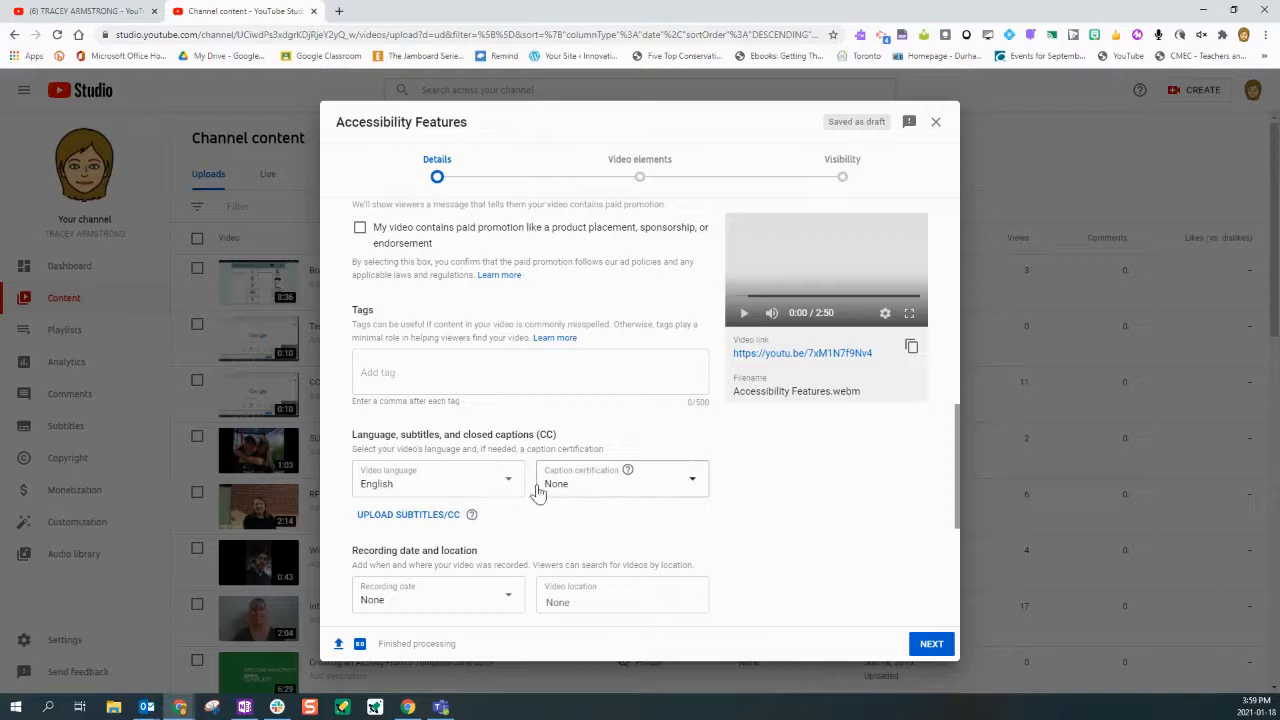
pyautogui.scroll(-5, 474, 515)
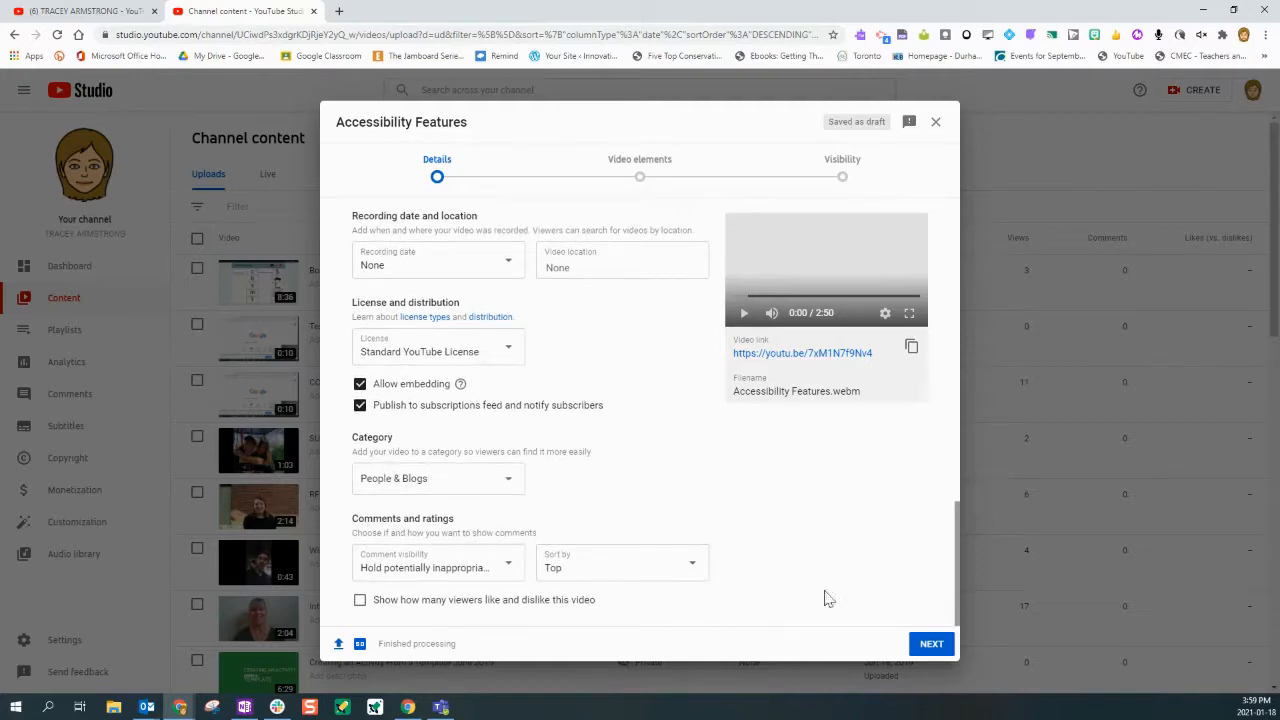
# Continue past the video elements without adding any, save the video with Unlisted visibility, and close the sharing dialog.
pyautogui.click(925, 650)
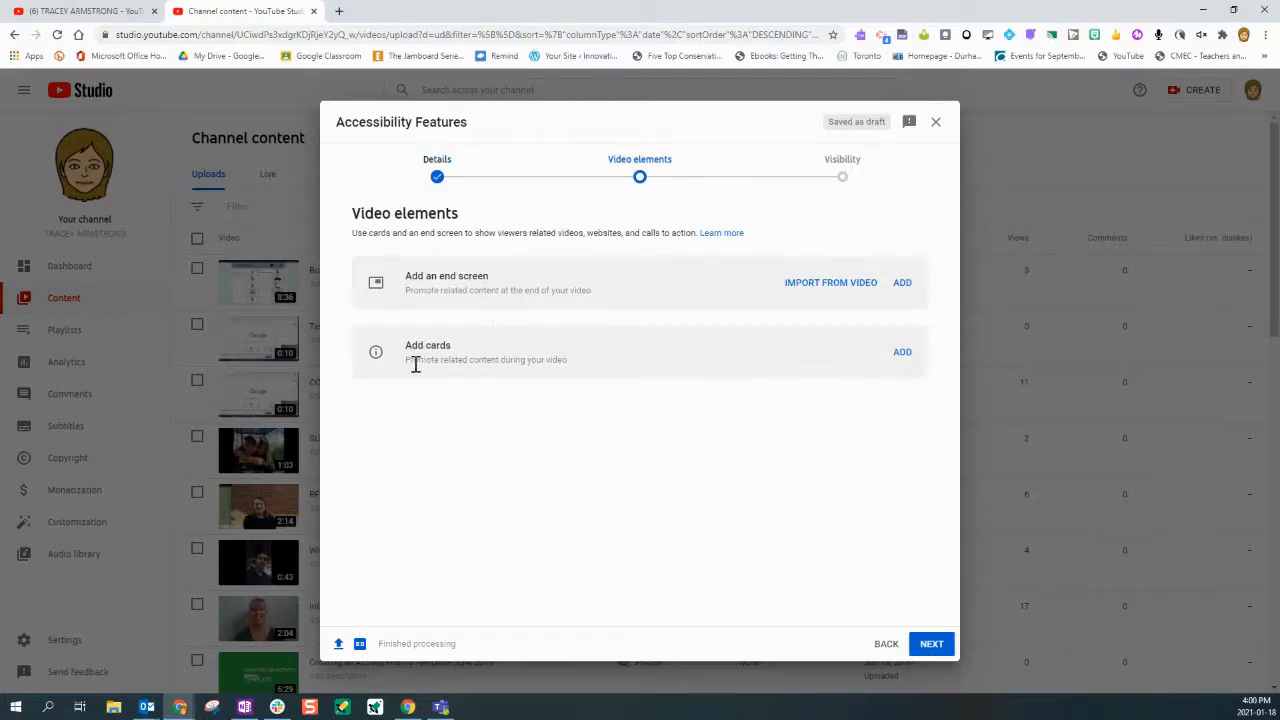
pyautogui.click(931, 645)
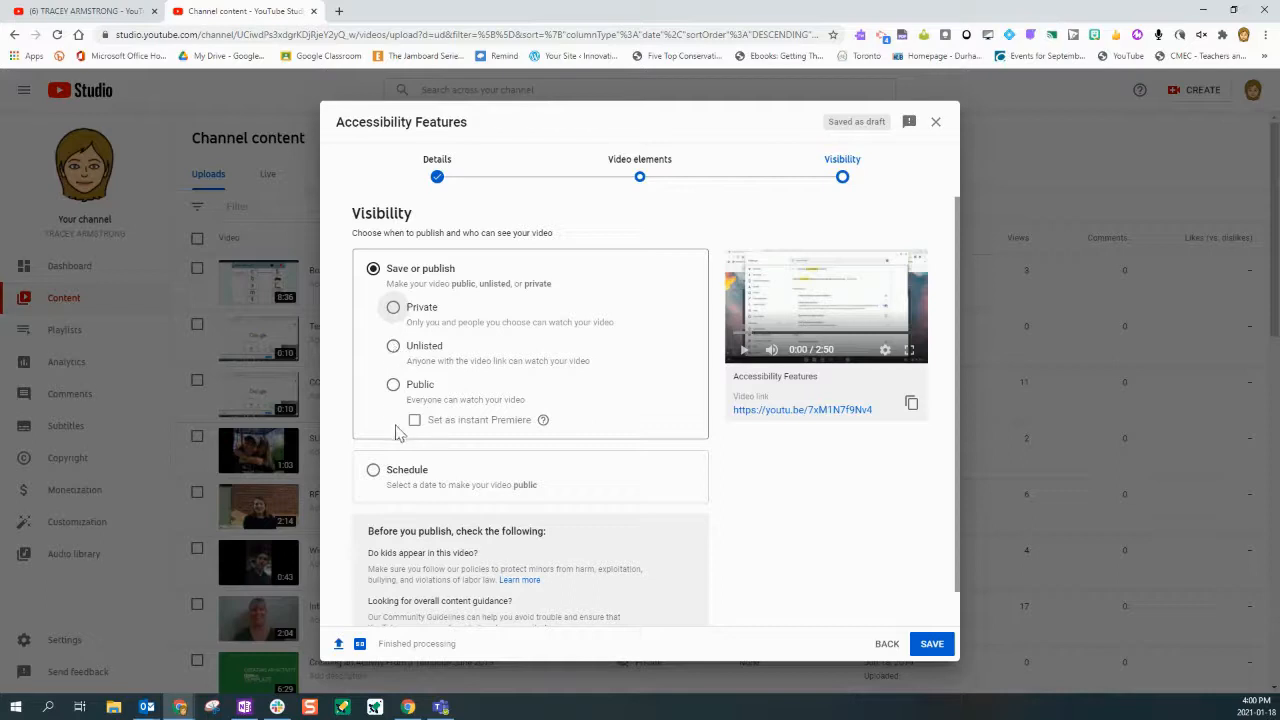
pyautogui.scroll(-1, 400, 482)
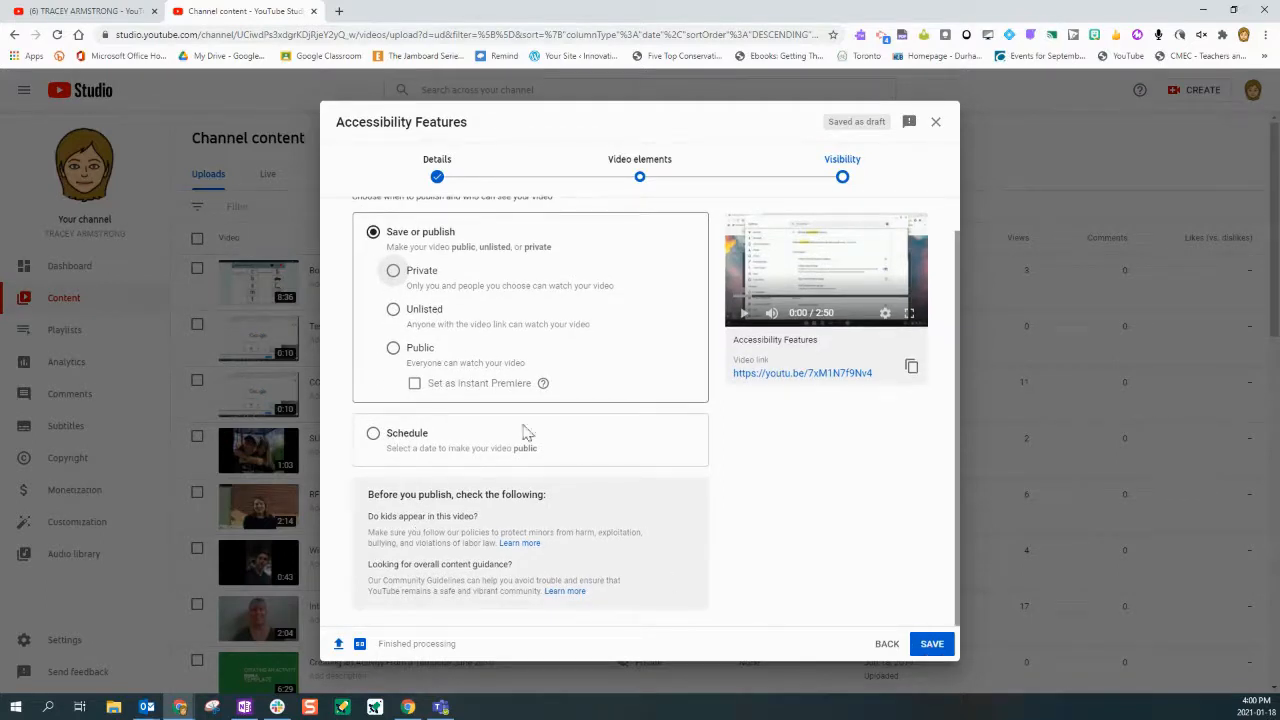
pyautogui.click(393, 309)
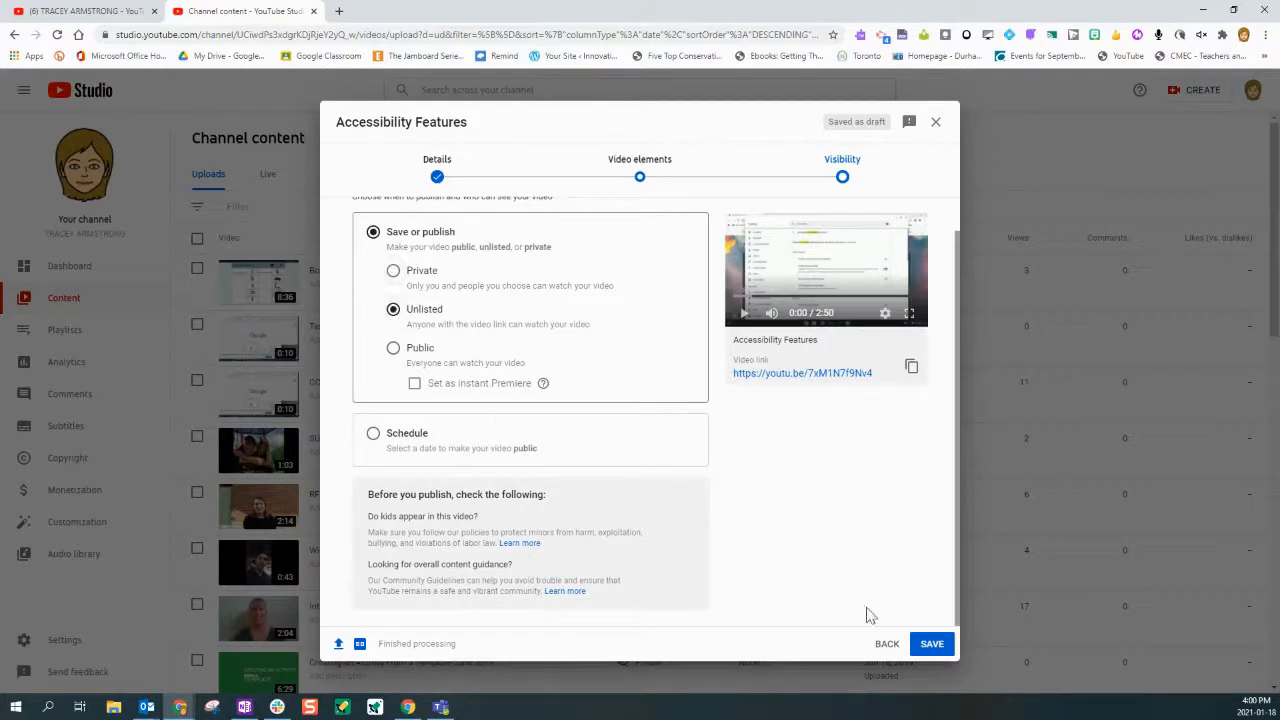
pyautogui.click(932, 646)
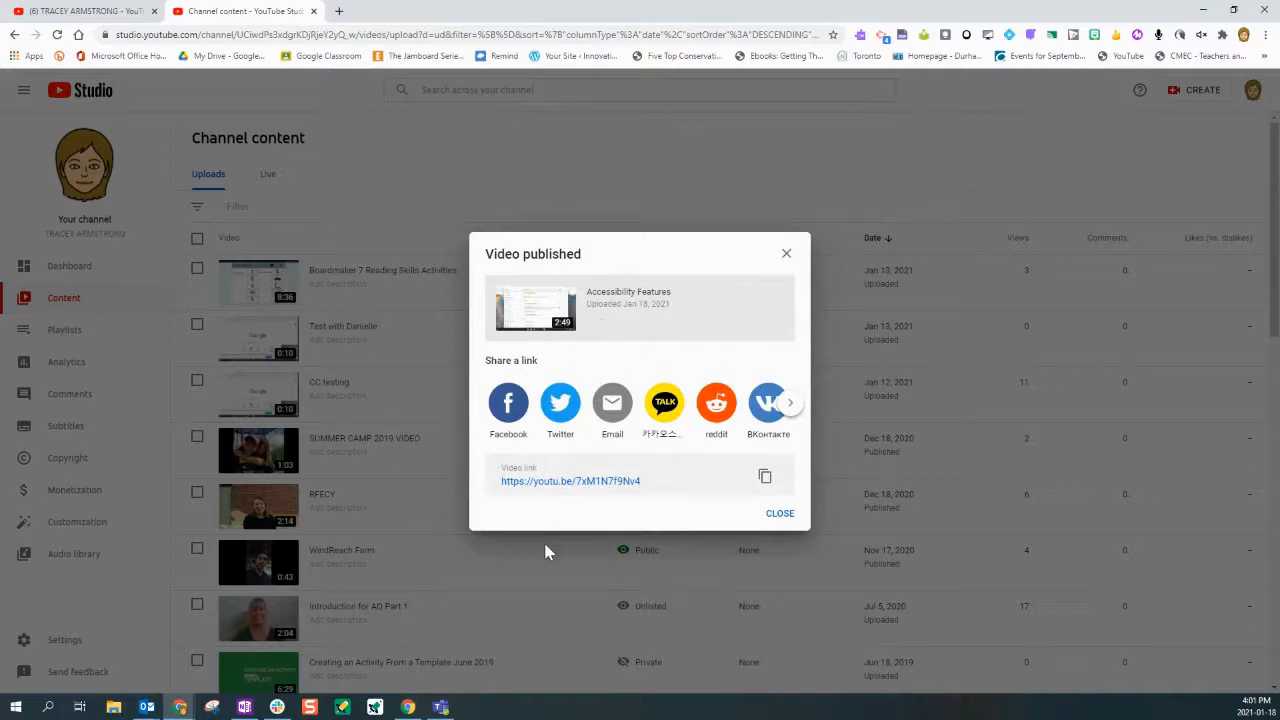
pyautogui.click(782, 520)
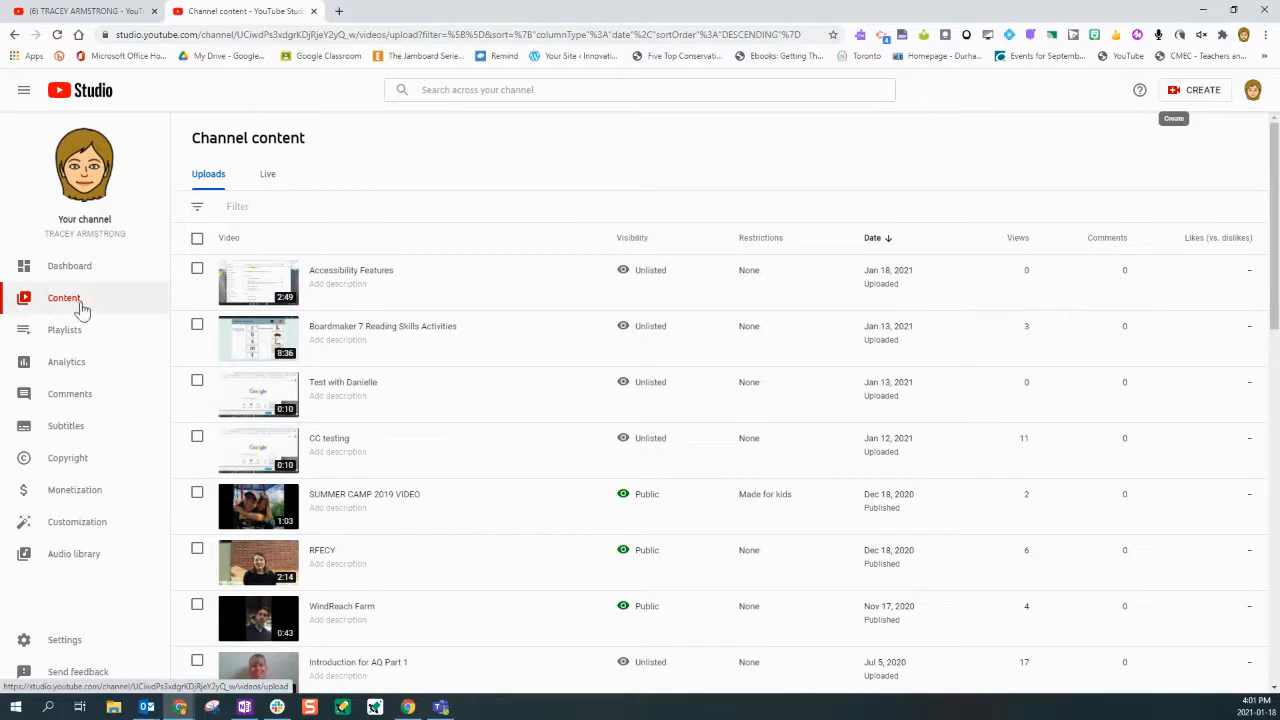
# Open the subtitles page of the Boardmaker 7 Reading Skills Activities video.
pyautogui.moveTo(285, 300)
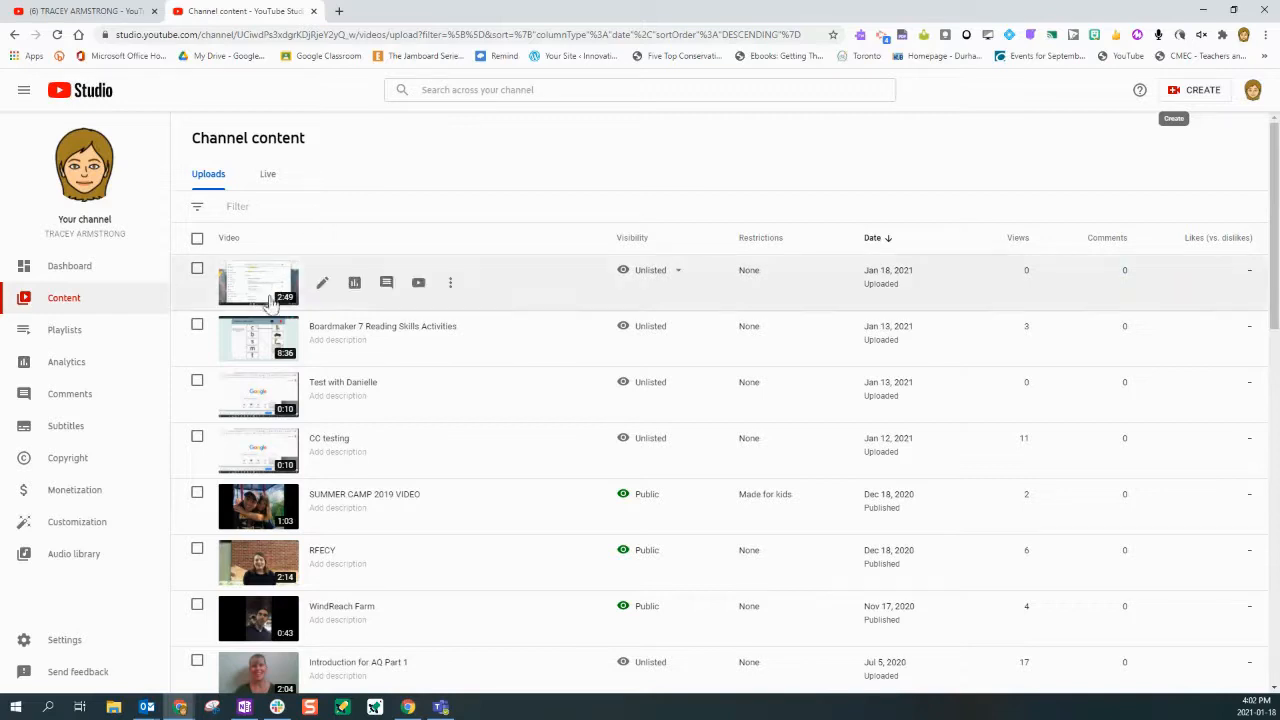
pyautogui.moveTo(271, 333)
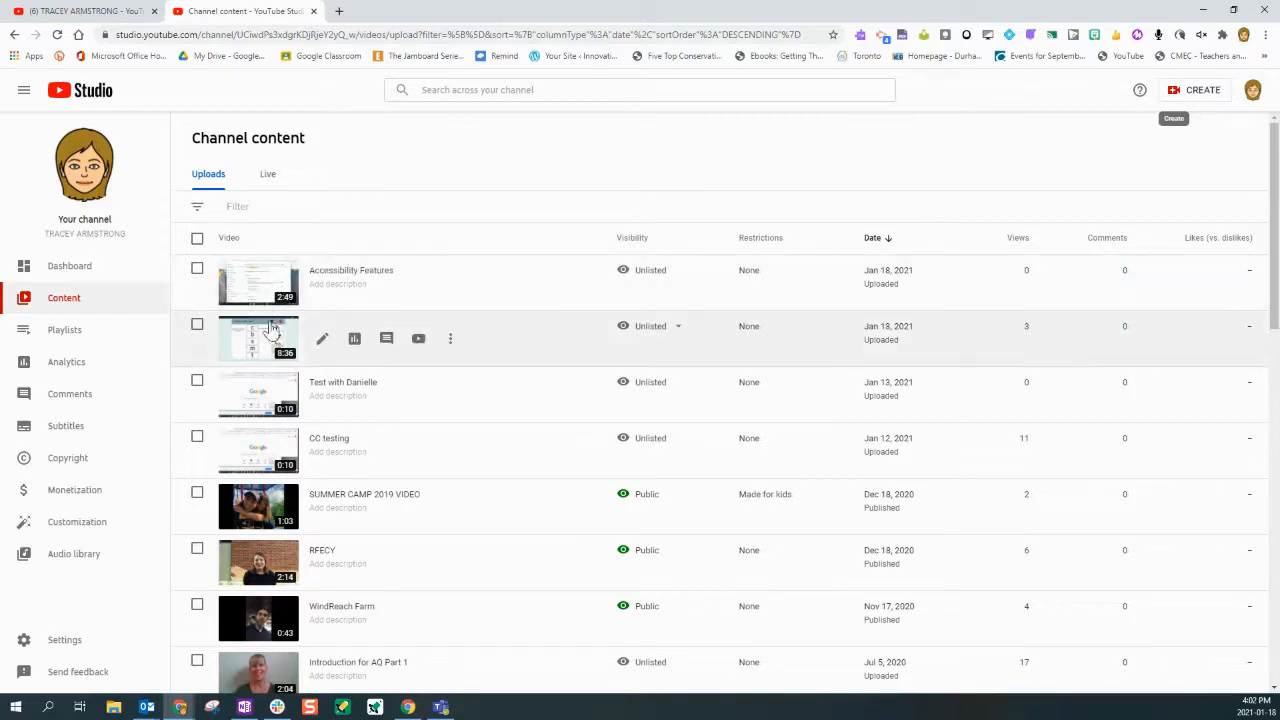
pyautogui.click(323, 343)
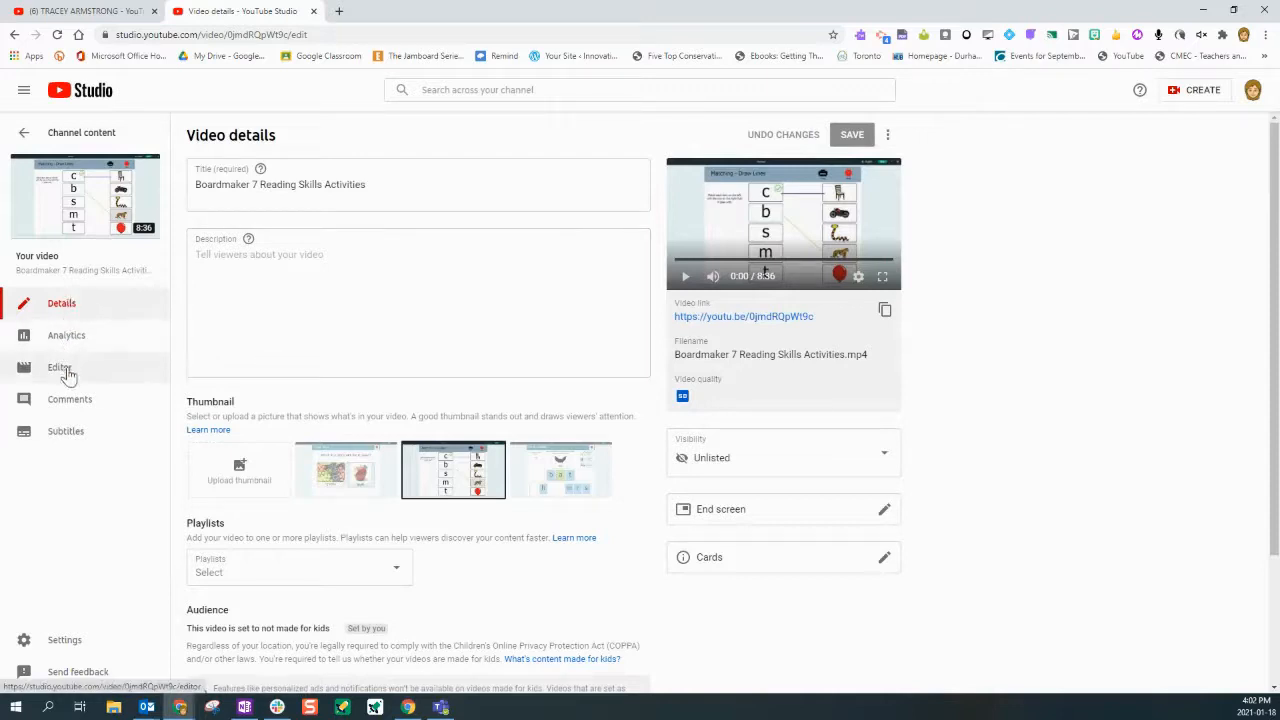
pyautogui.click(65, 437)
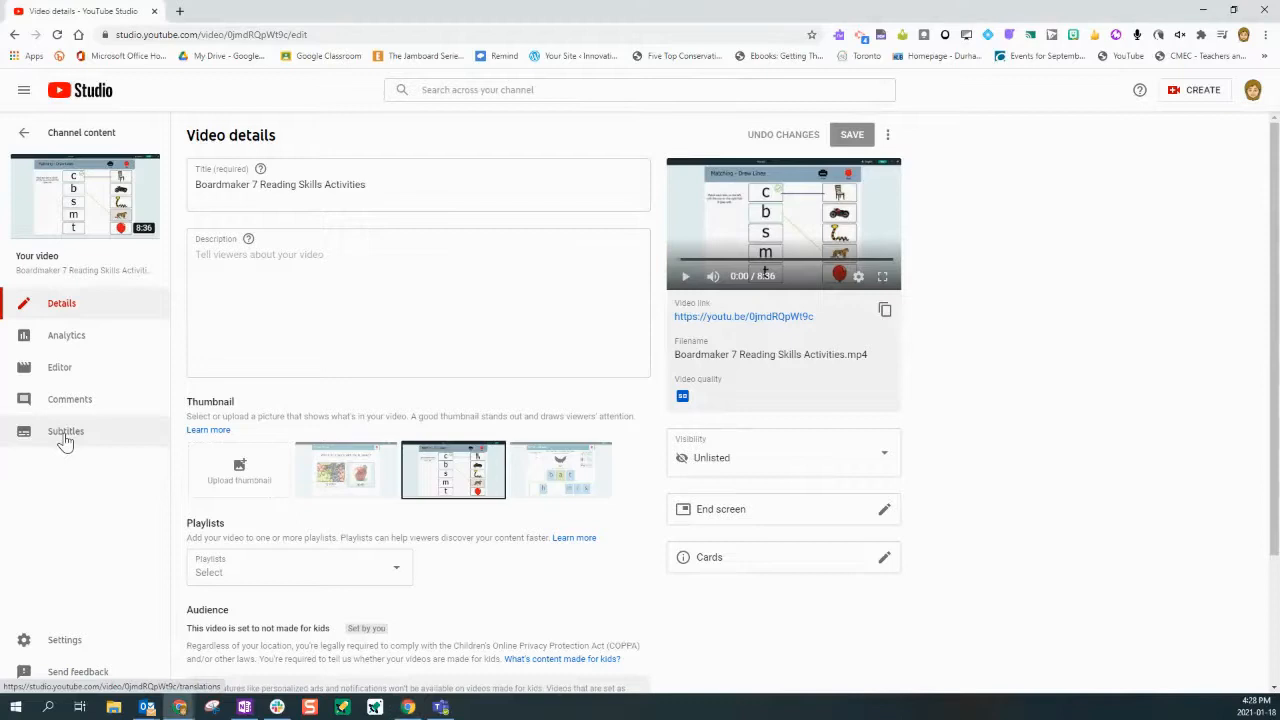
pyautogui.click(65, 438)
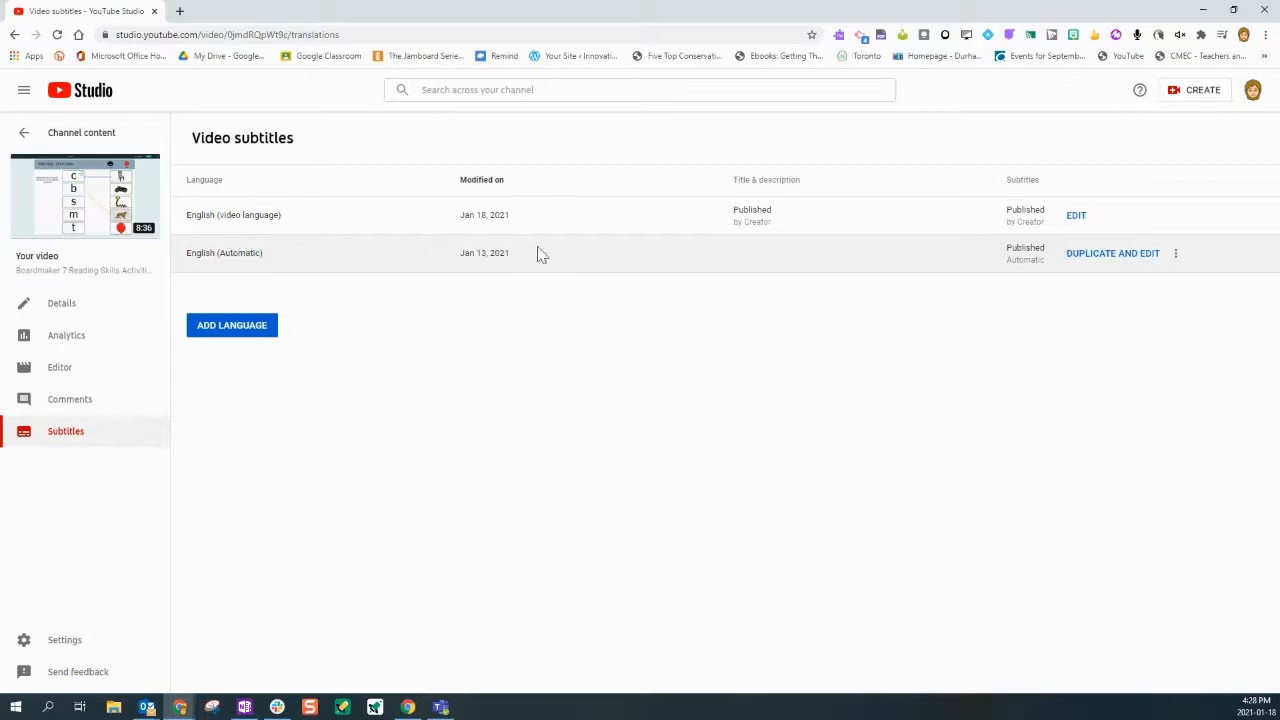
# Duplicate the automatic English subtitles for editing, overwriting the existing draft, and close the editor discarding the changes.
pyautogui.click(1113, 254)
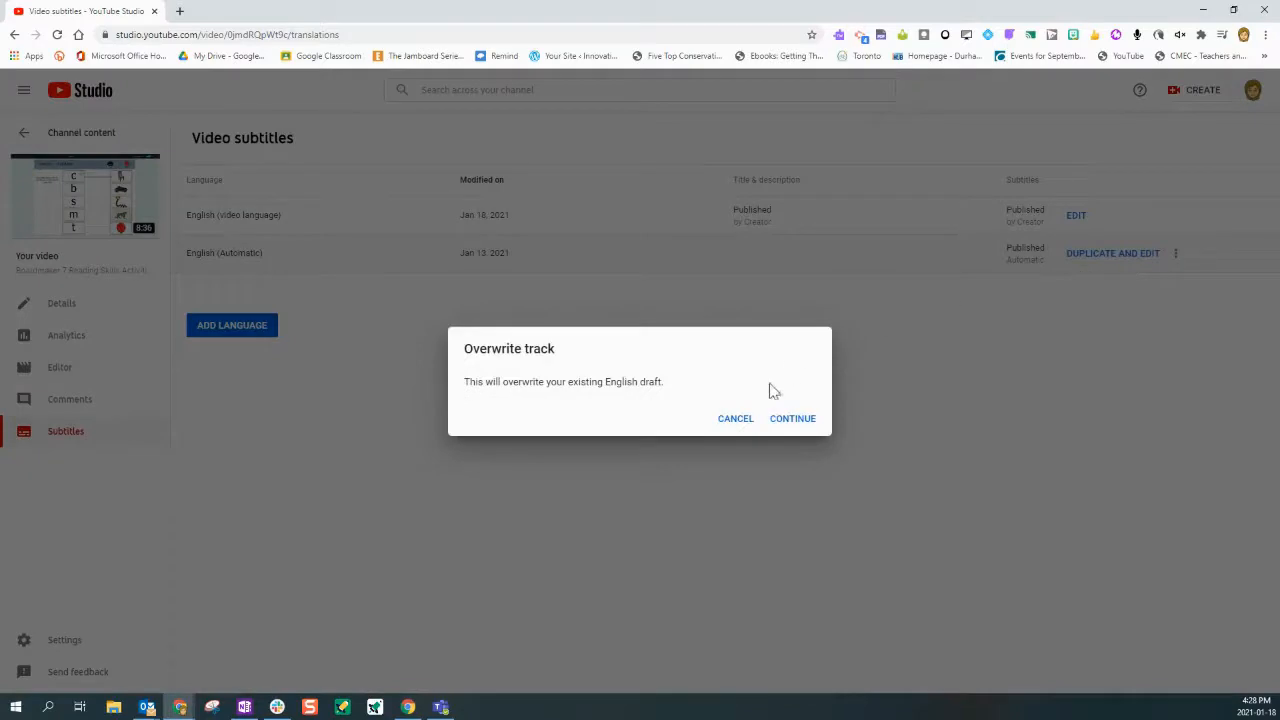
pyautogui.click(788, 424)
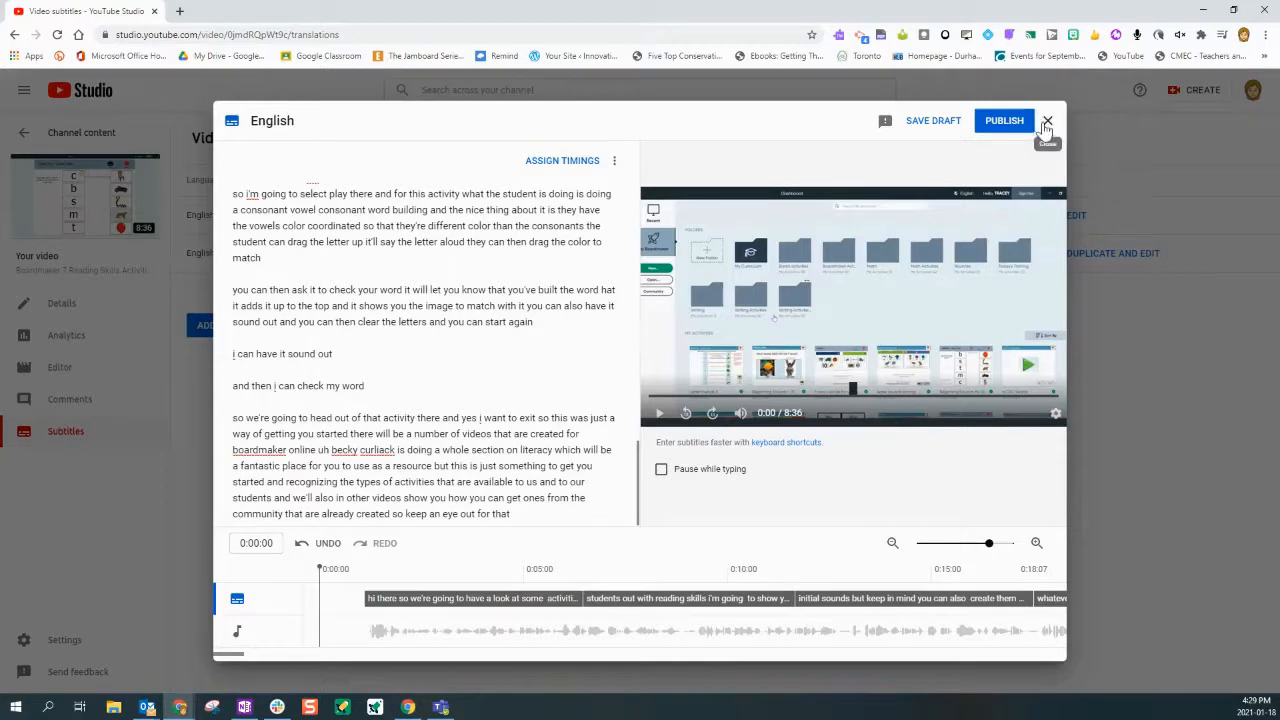
pyautogui.click(1047, 122)
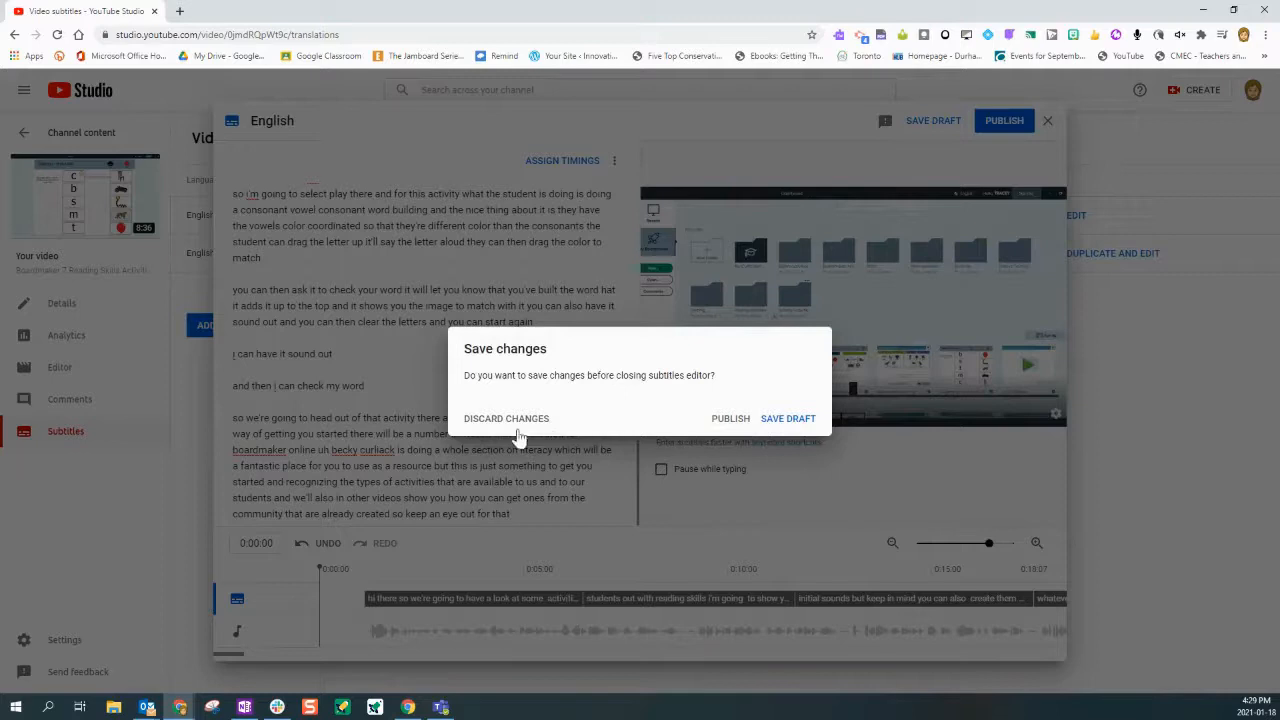
pyautogui.click(507, 420)
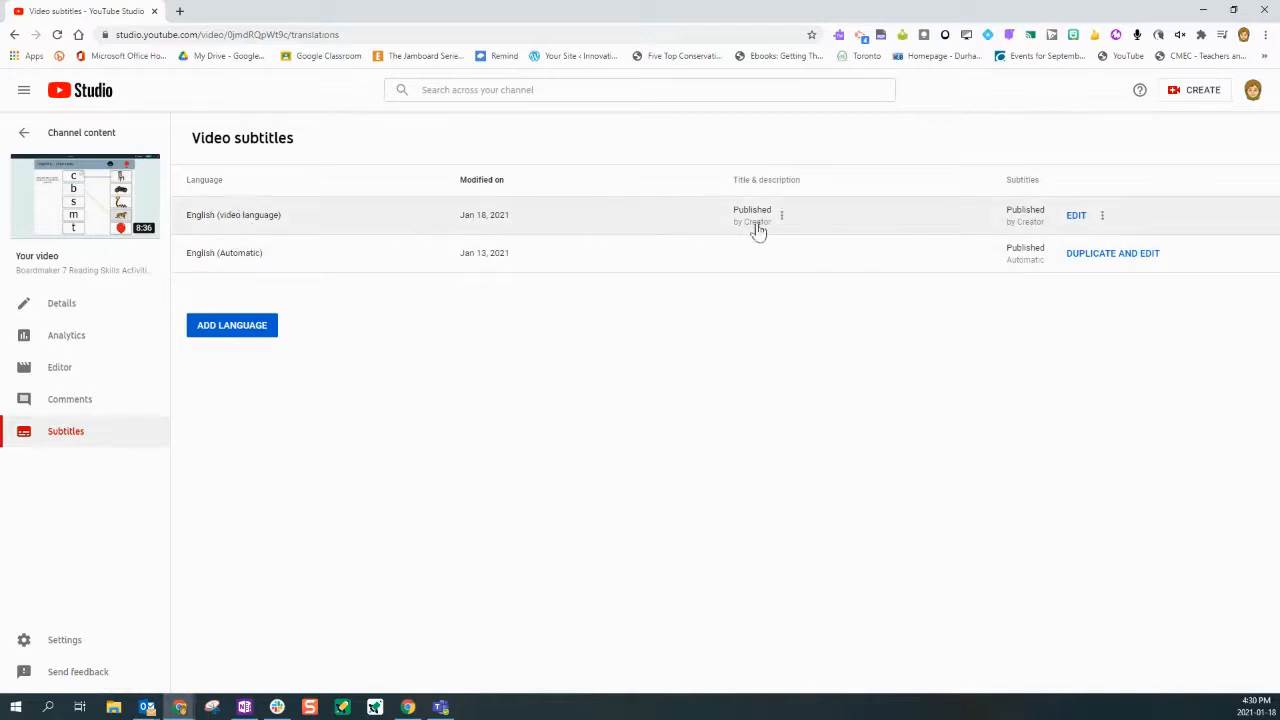
# Open the creator-published English subtitles for editing and review the caption text and timings.
pyautogui.click(1074, 221)
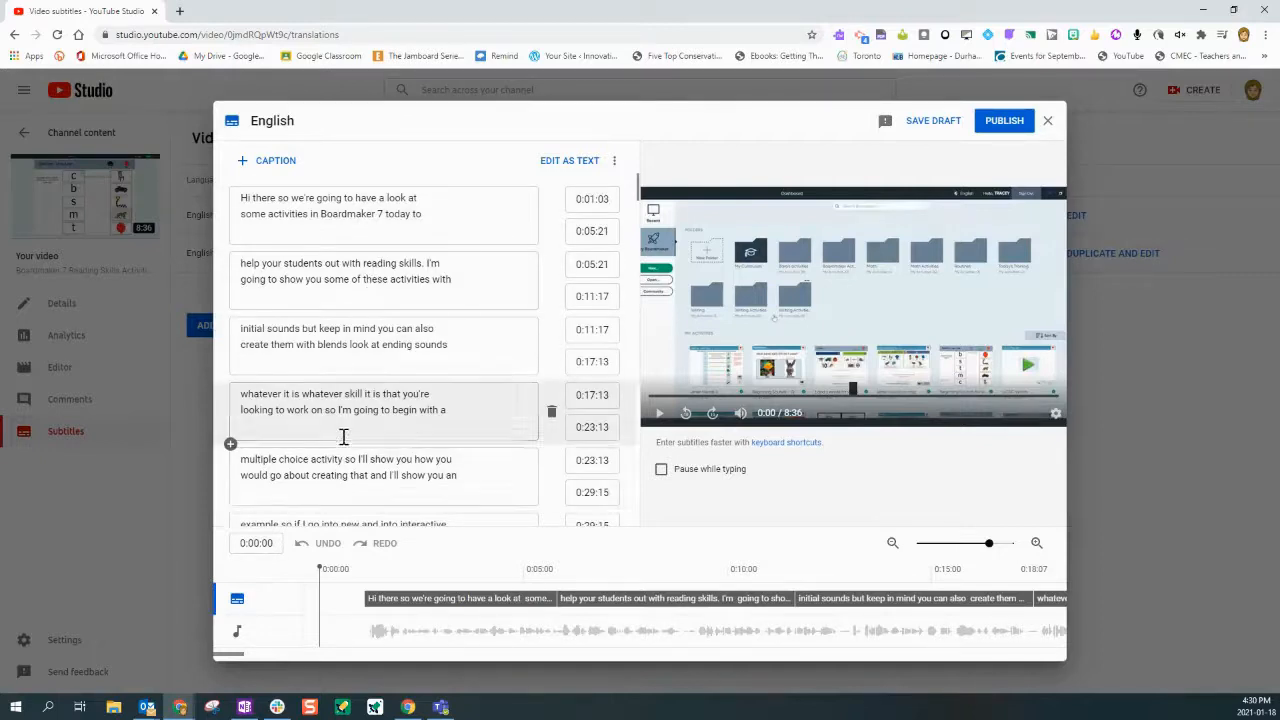
pyautogui.scroll(-1, 305, 347)
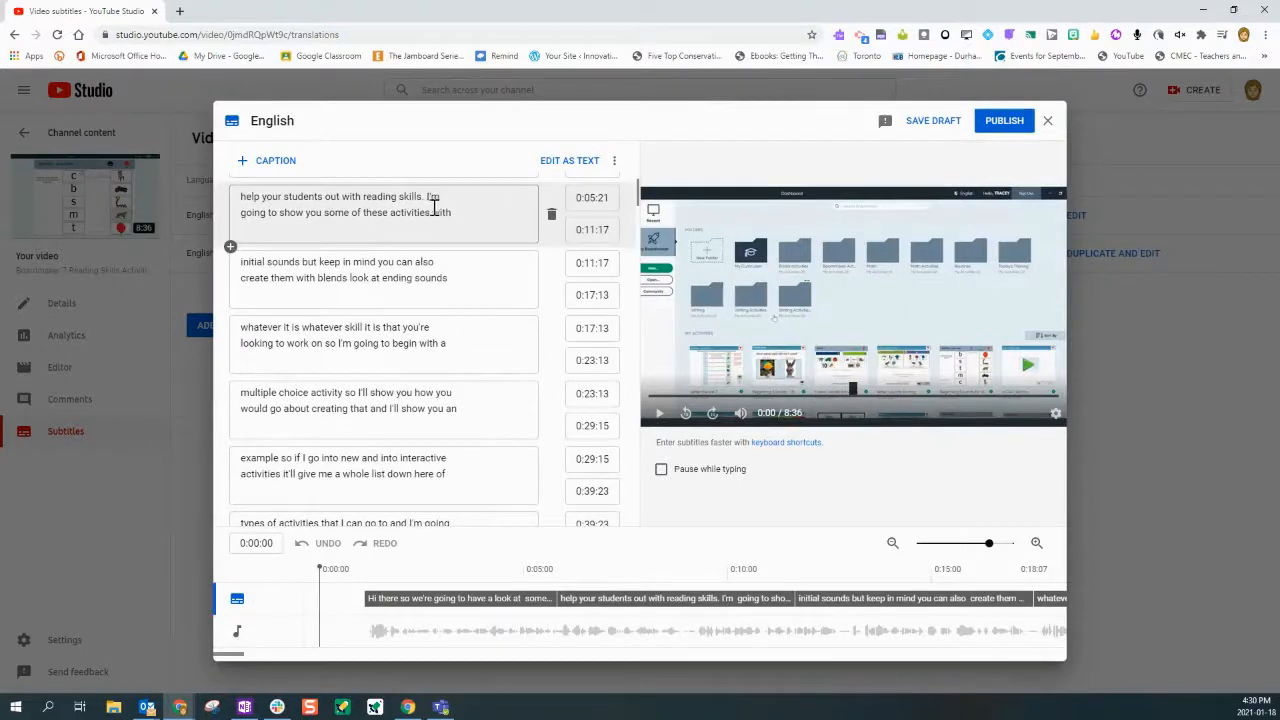
pyautogui.scroll(-7, 406, 250)
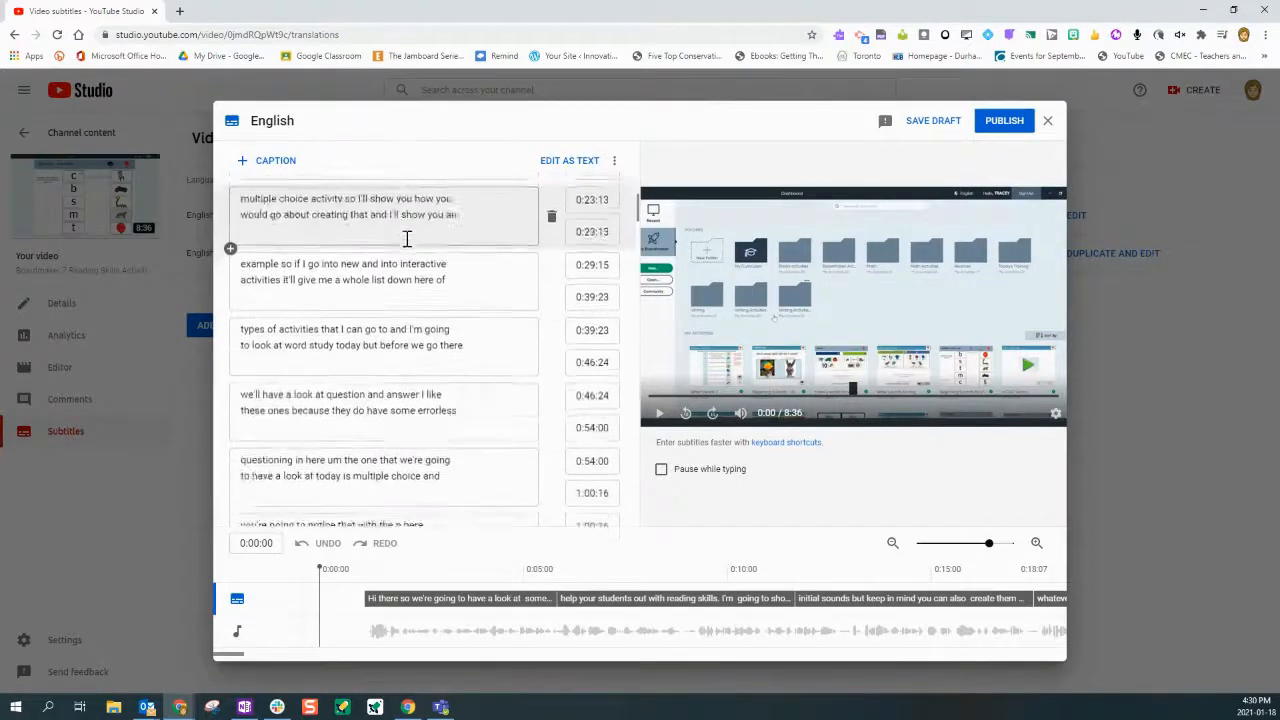
pyautogui.scroll(-12, 406, 250)
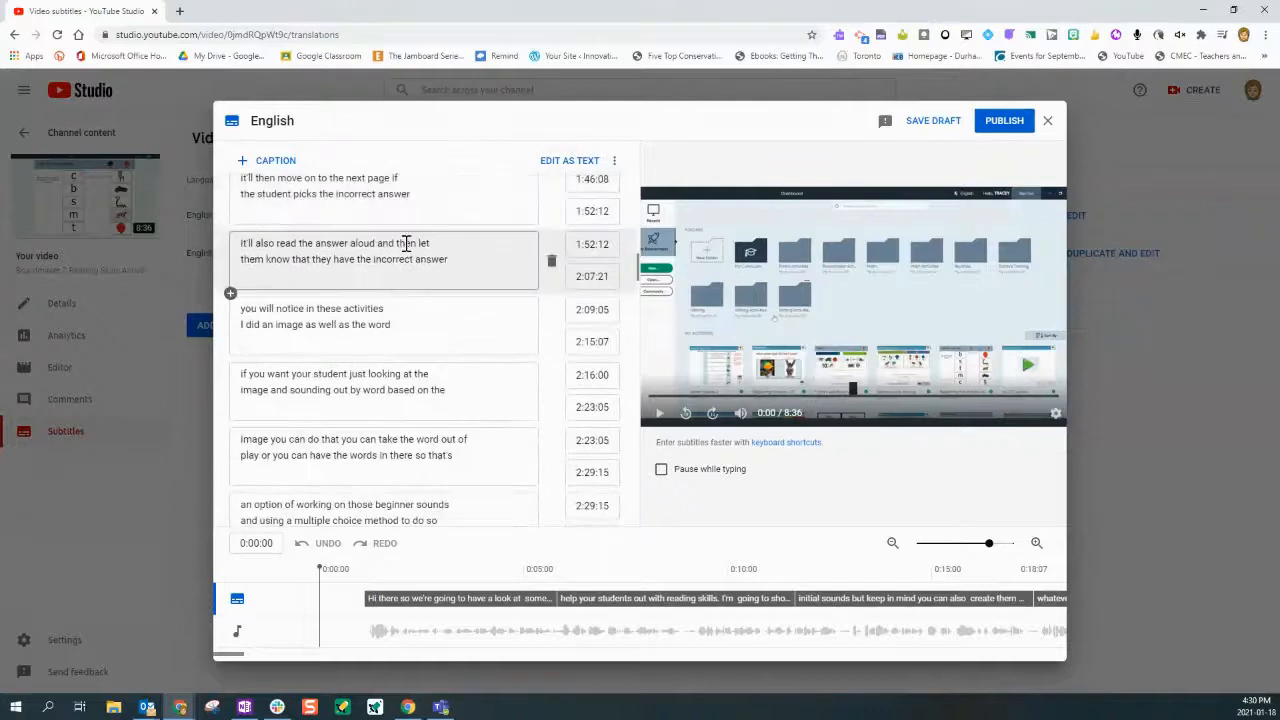
# Review the remaining English captions through to the end of the video, and close the subtitle editor without publishing.
pyautogui.scroll(-15, 406, 250)
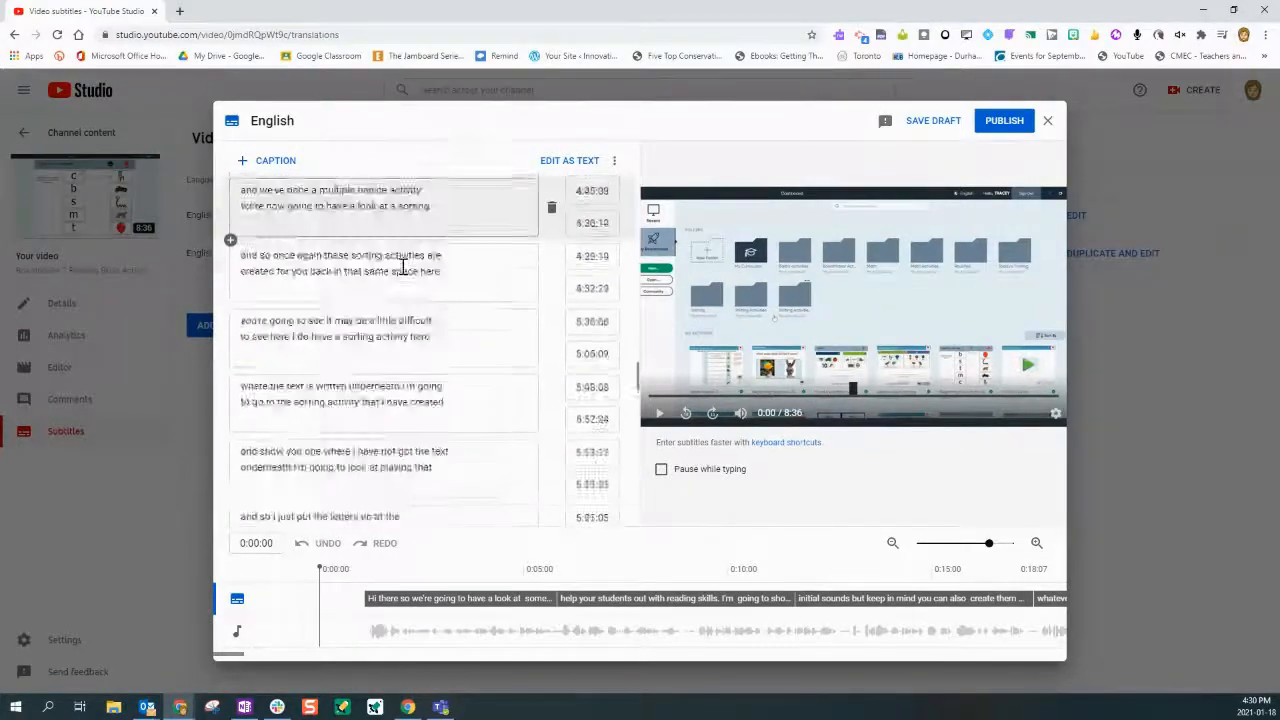
pyautogui.scroll(-5, 403, 275)
pyautogui.scroll(-6, 403, 275)
pyautogui.scroll(-5, 403, 276)
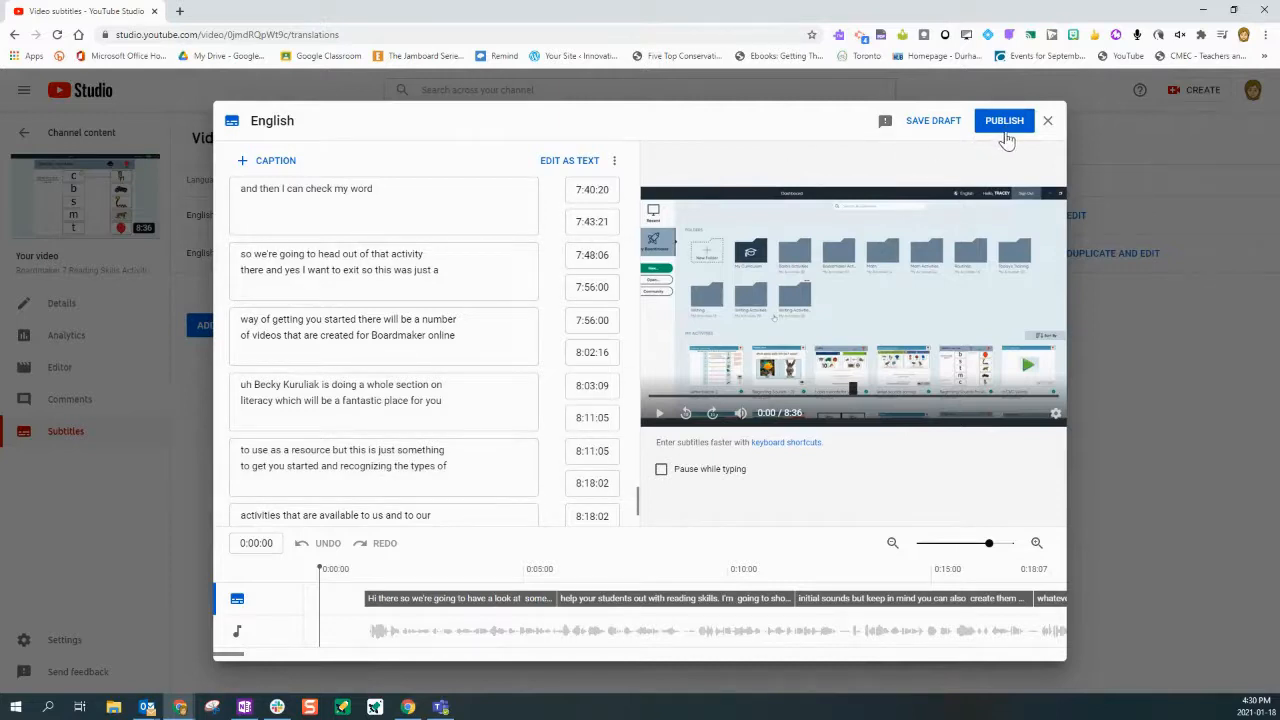
pyautogui.click(1048, 122)
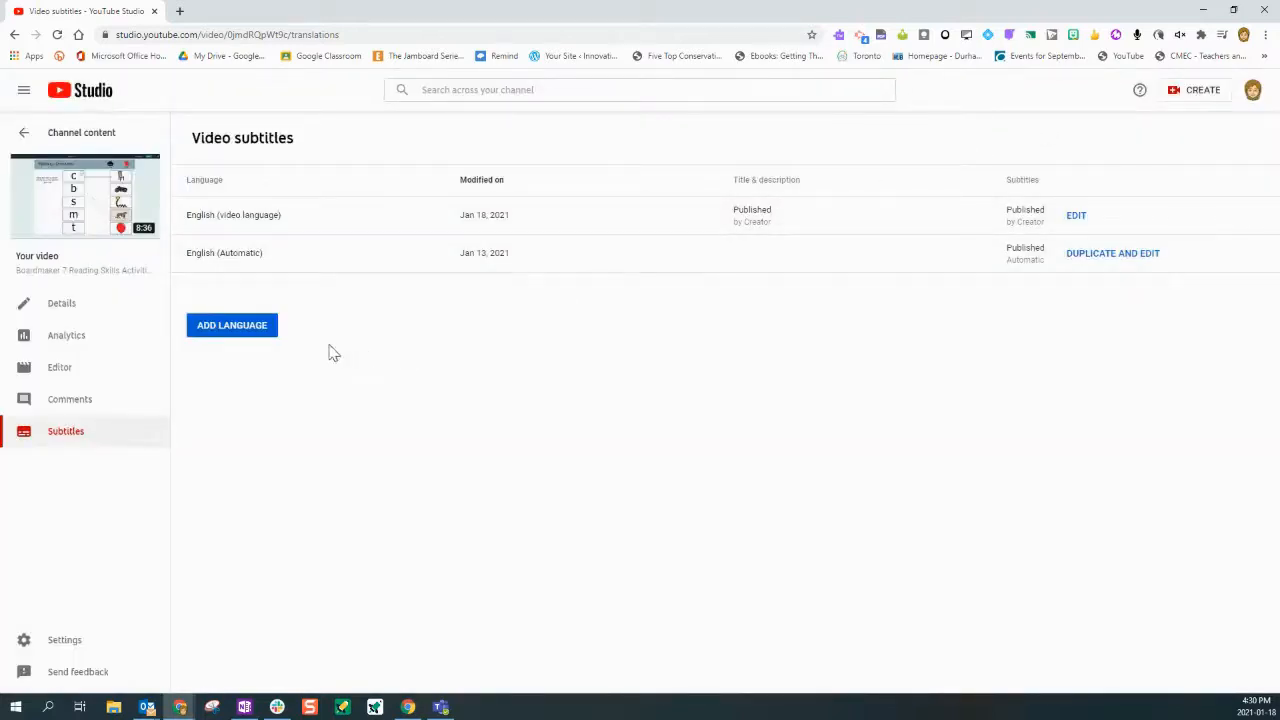
# Open the video's details and examine its full settings, including audience, tags, language and captions, license, category and comments.
pyautogui.click(66, 311)
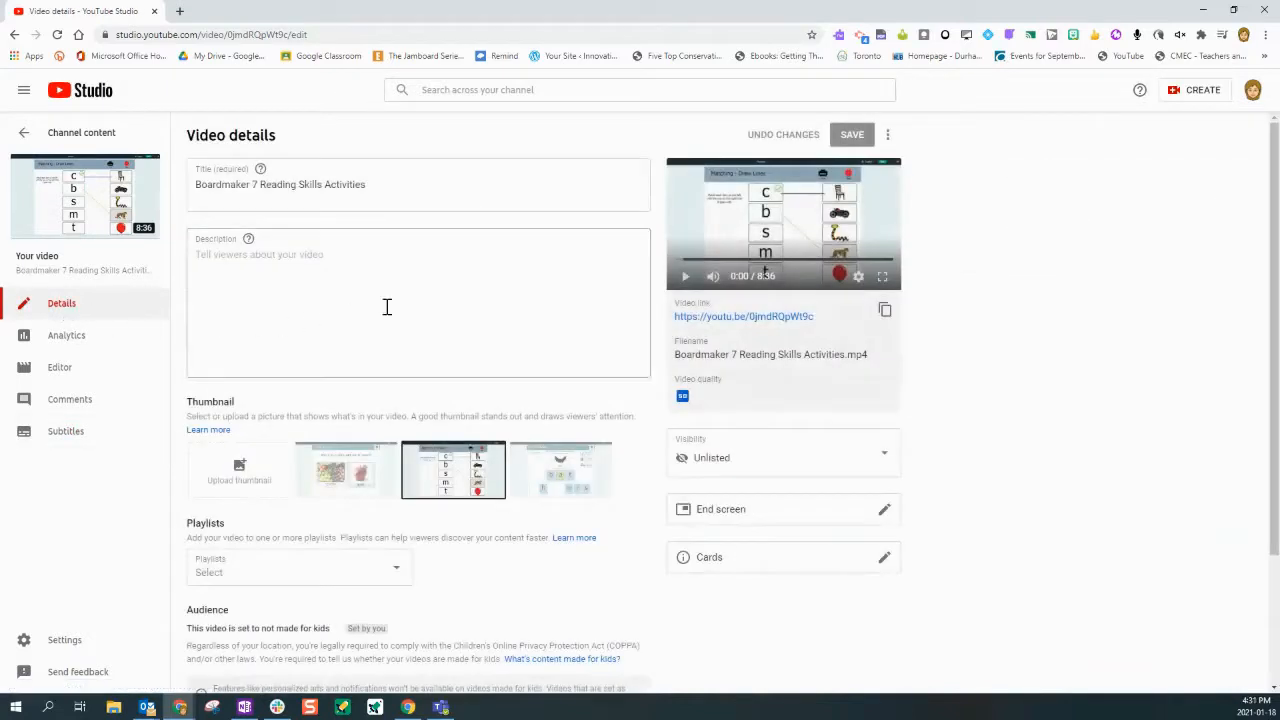
pyautogui.scroll(-2, 386, 308)
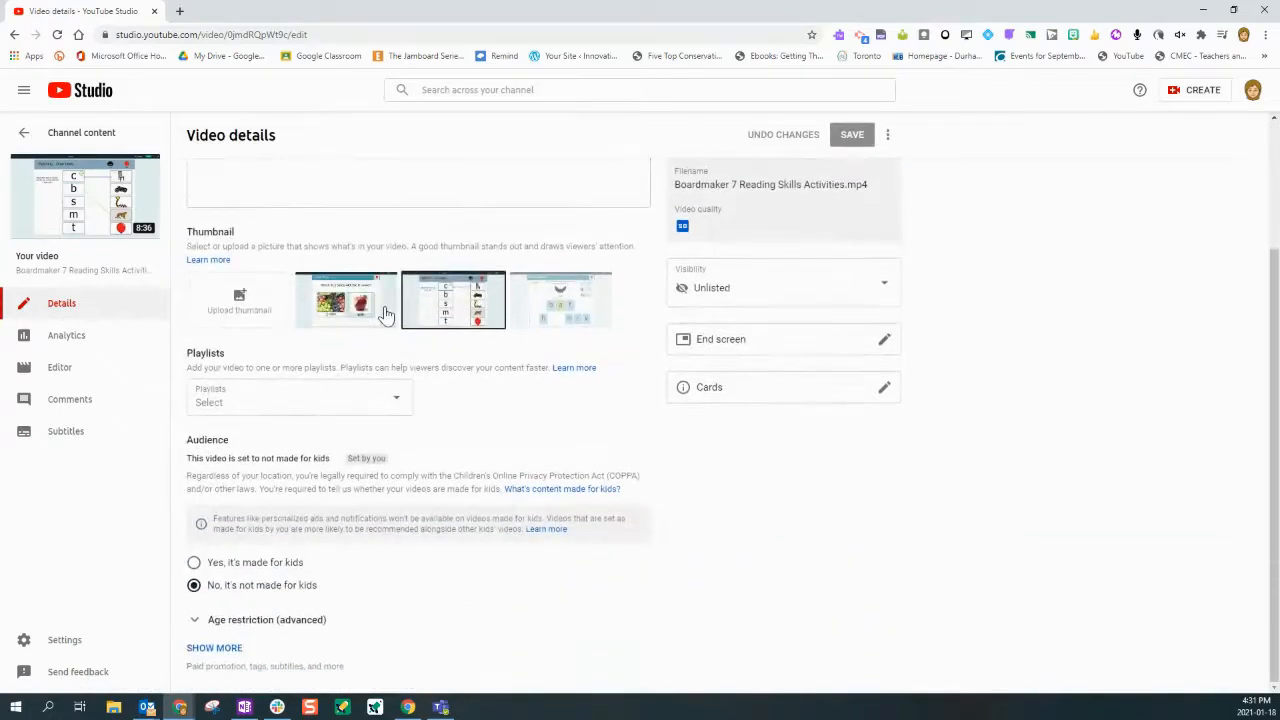
pyautogui.click(212, 652)
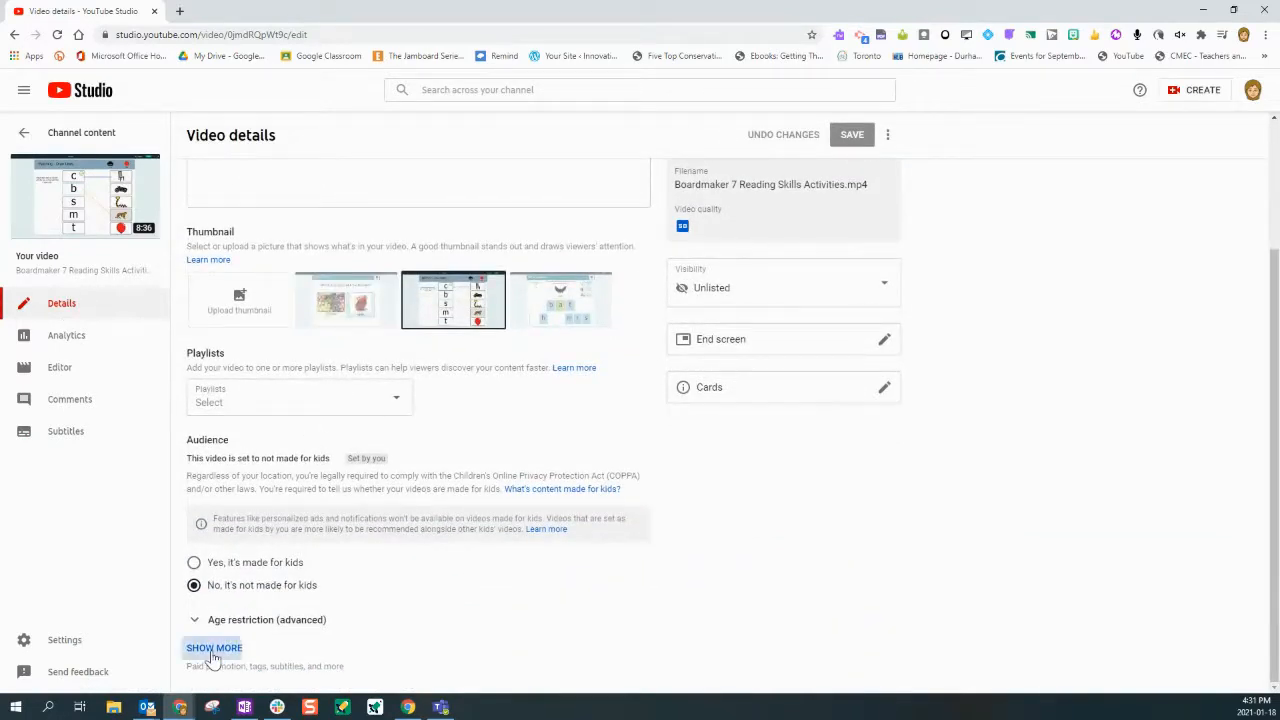
pyautogui.scroll(-4, 212, 652)
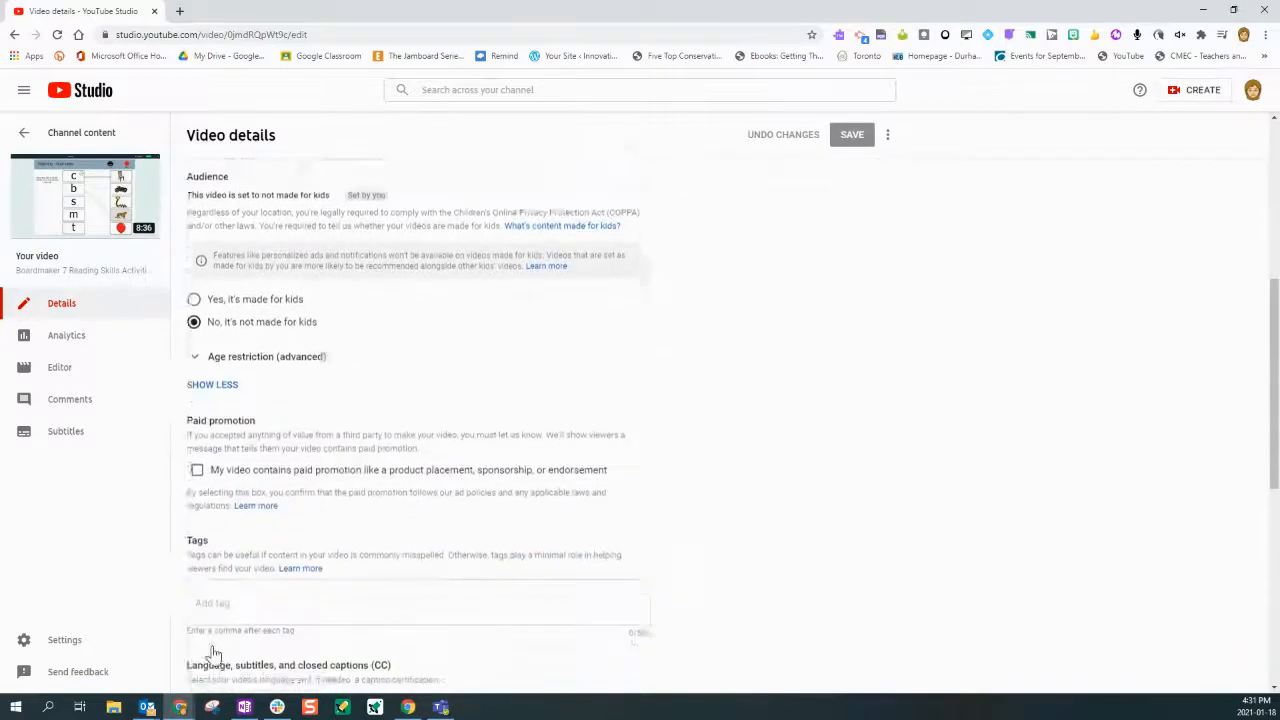
pyautogui.scroll(-4, 213, 645)
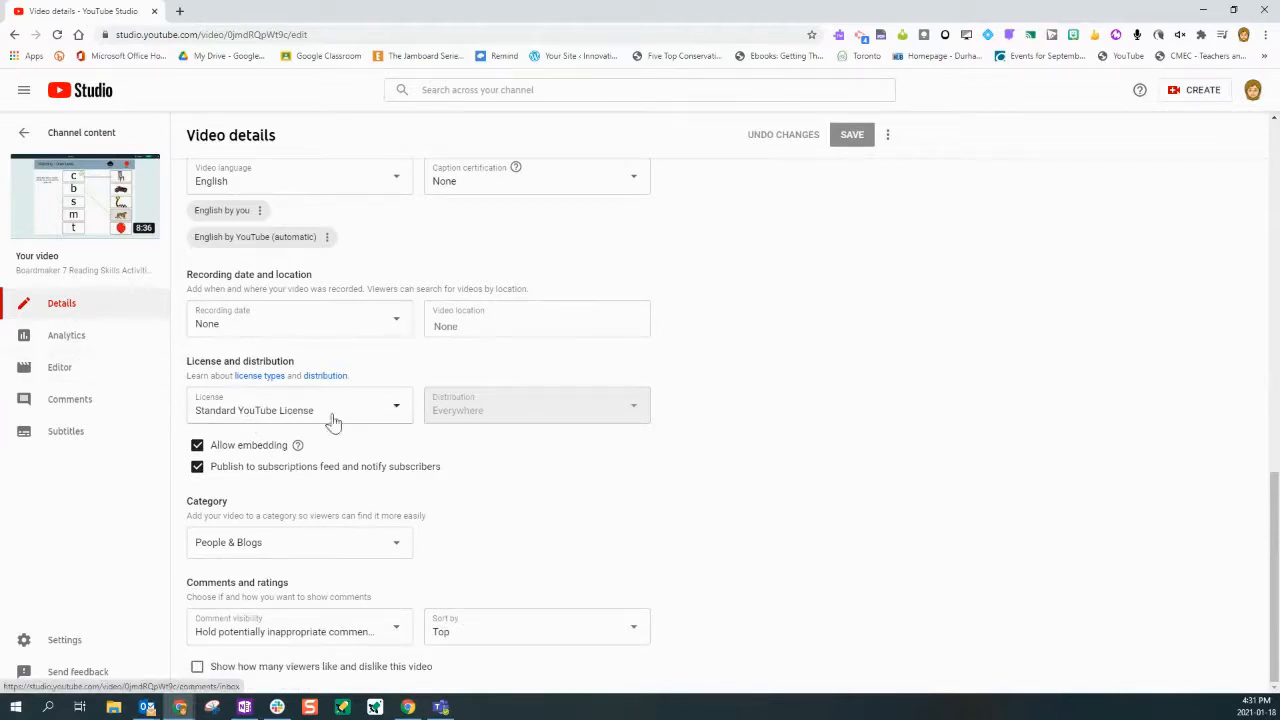
pyautogui.scroll(1, 418, 455)
pyautogui.scroll(5, 418, 455)
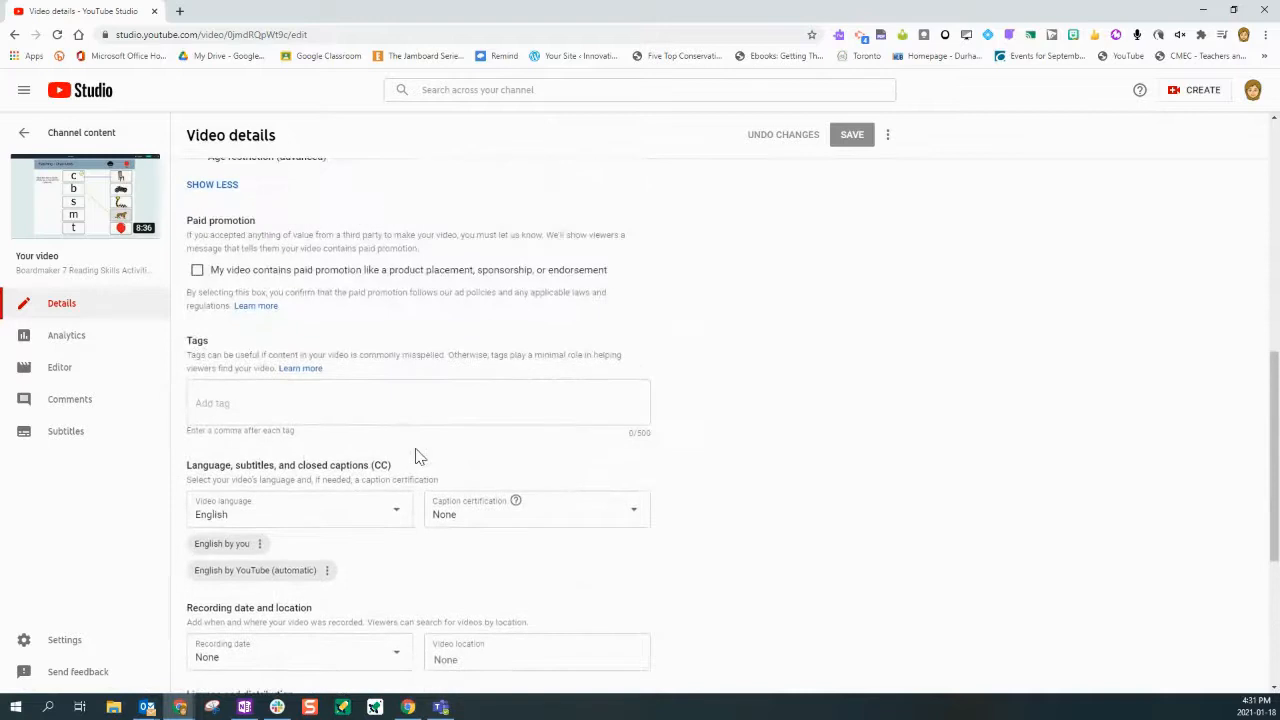
pyautogui.scroll(2, 416, 455)
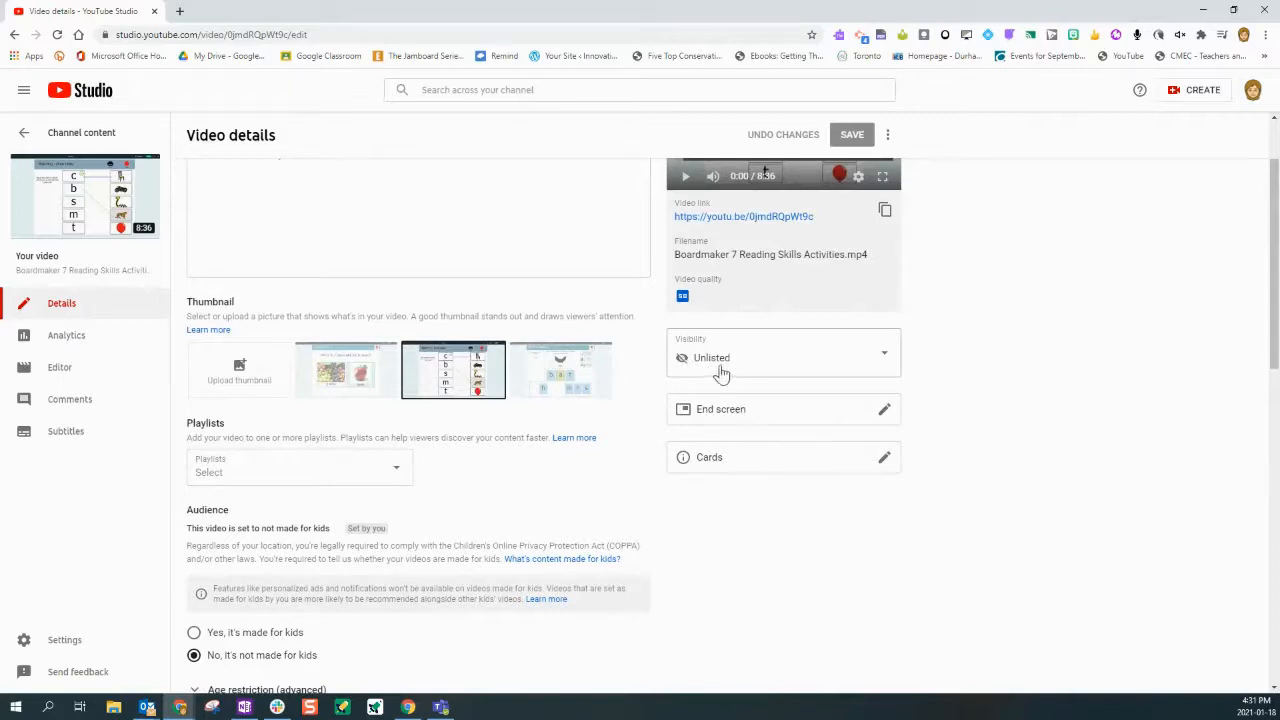
# Change the video's visibility to Public and save the video details.
pyautogui.click(884, 360)
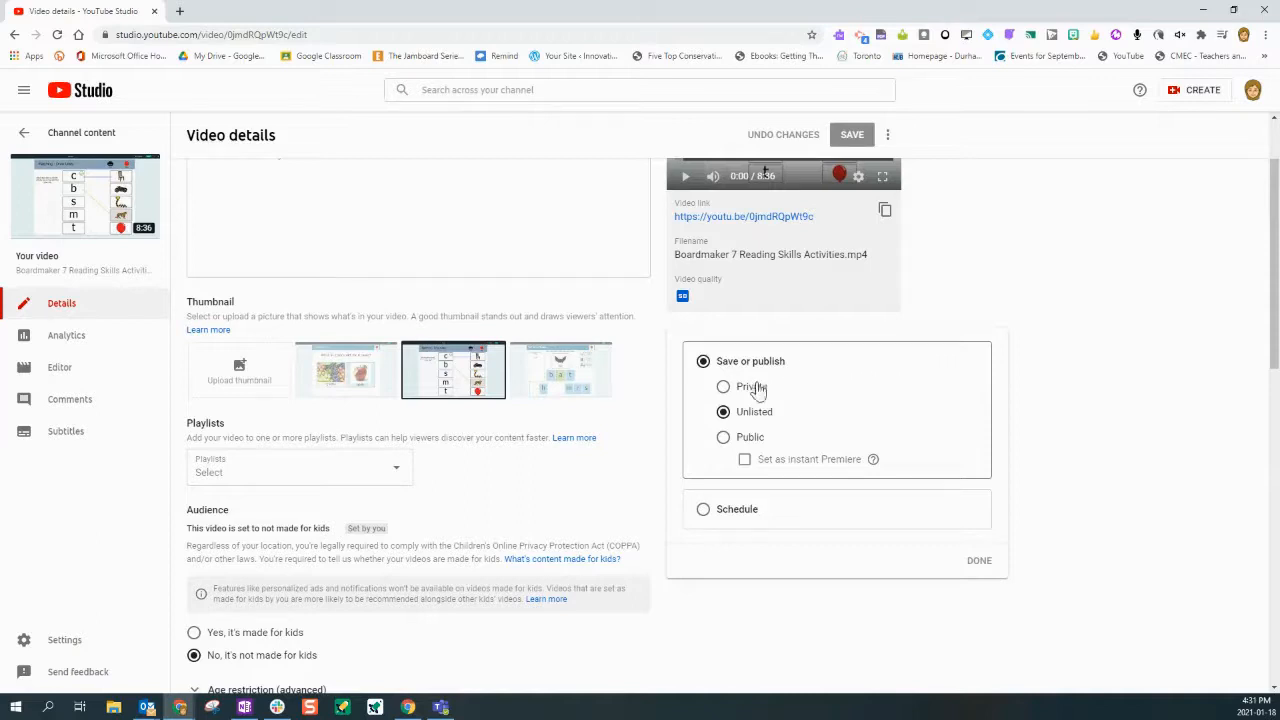
pyautogui.click(723, 438)
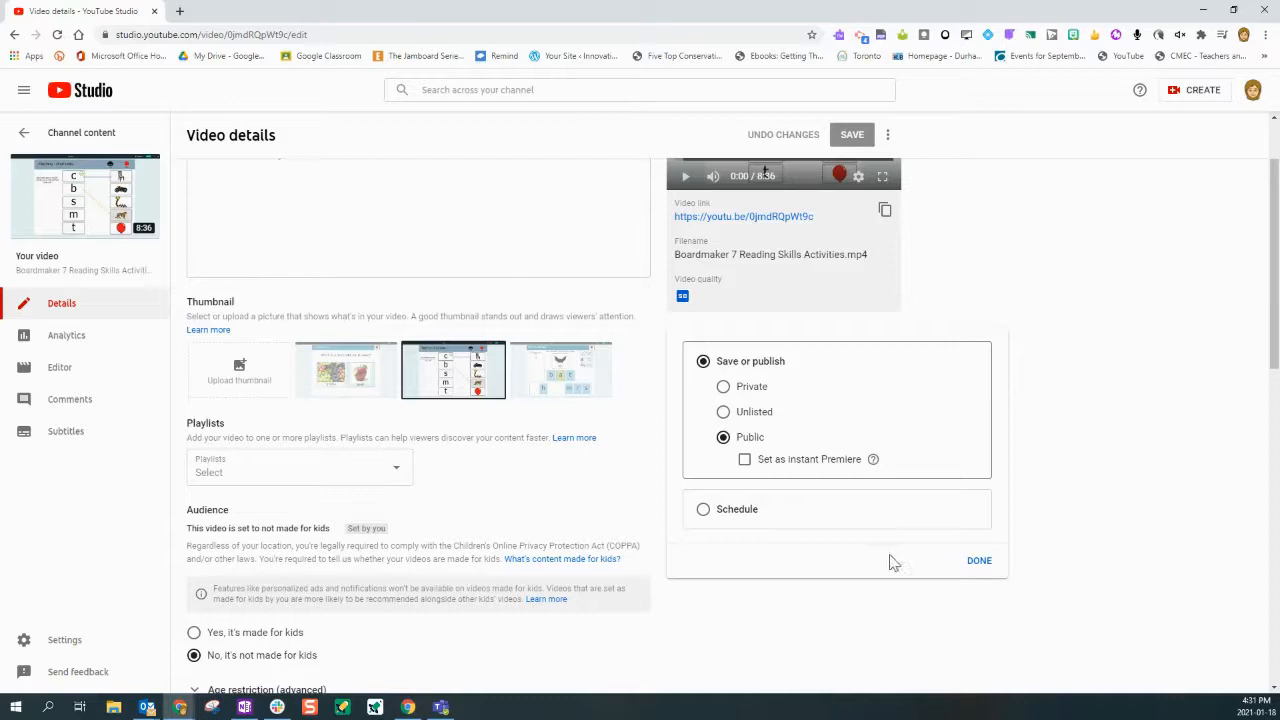
pyautogui.click(979, 562)
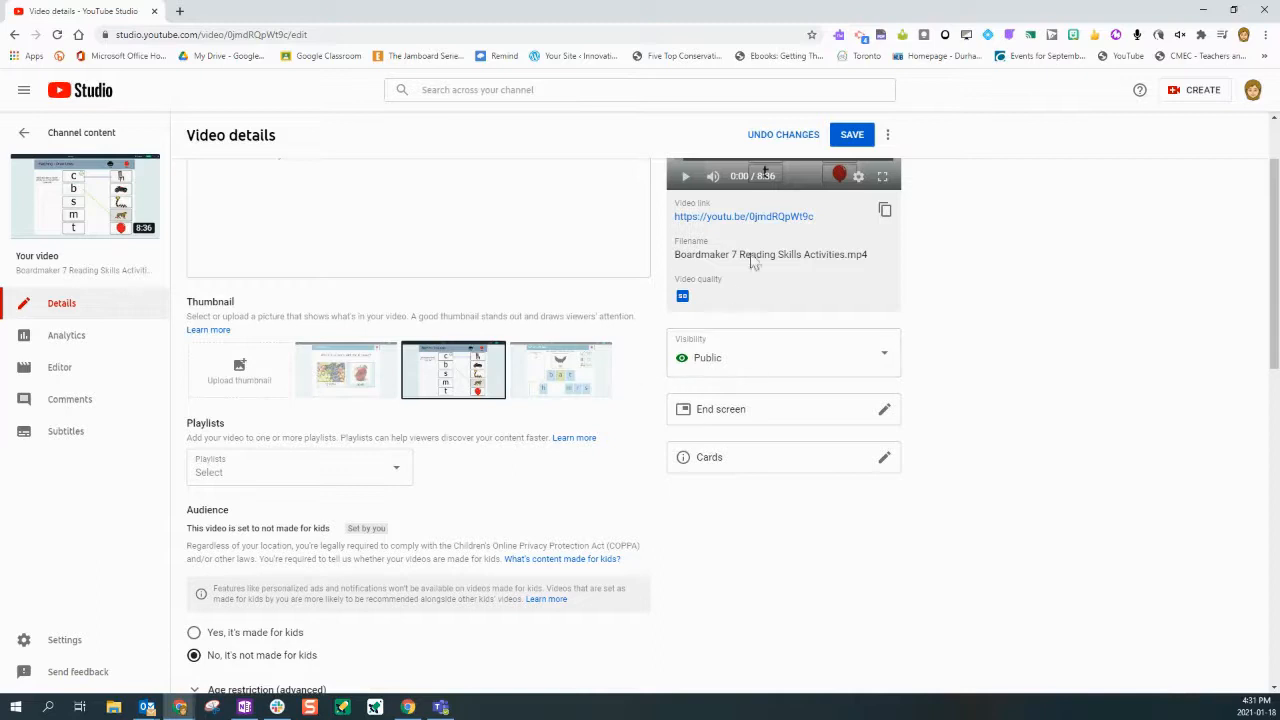
pyautogui.click(852, 140)
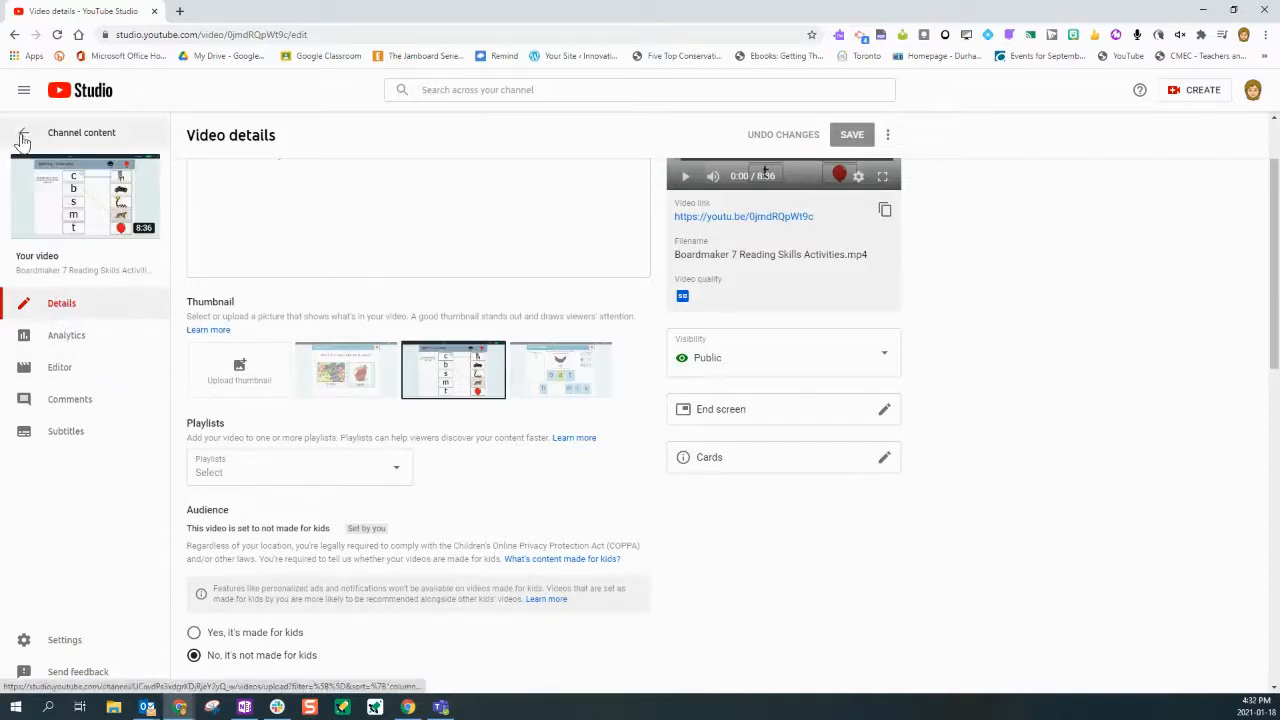
# Return to the channel dashboard and open the channel's list of uploaded videos.
pyautogui.click(23, 91)
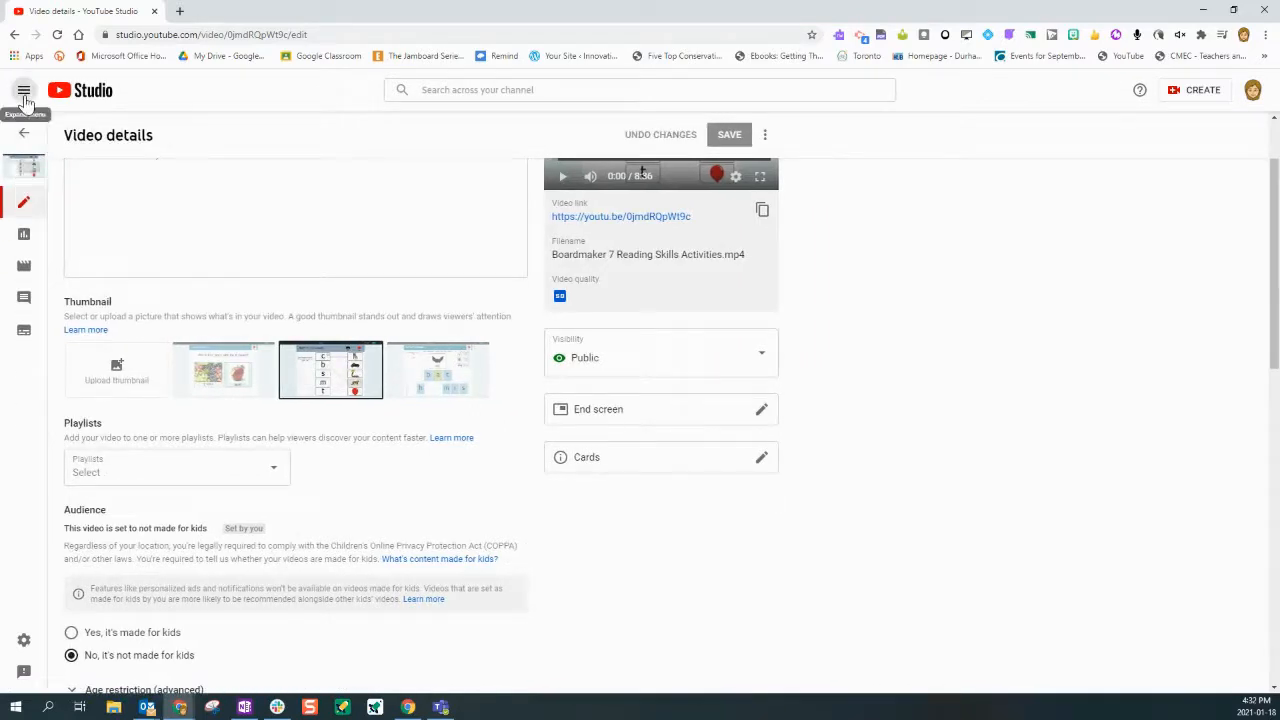
pyautogui.click(23, 90)
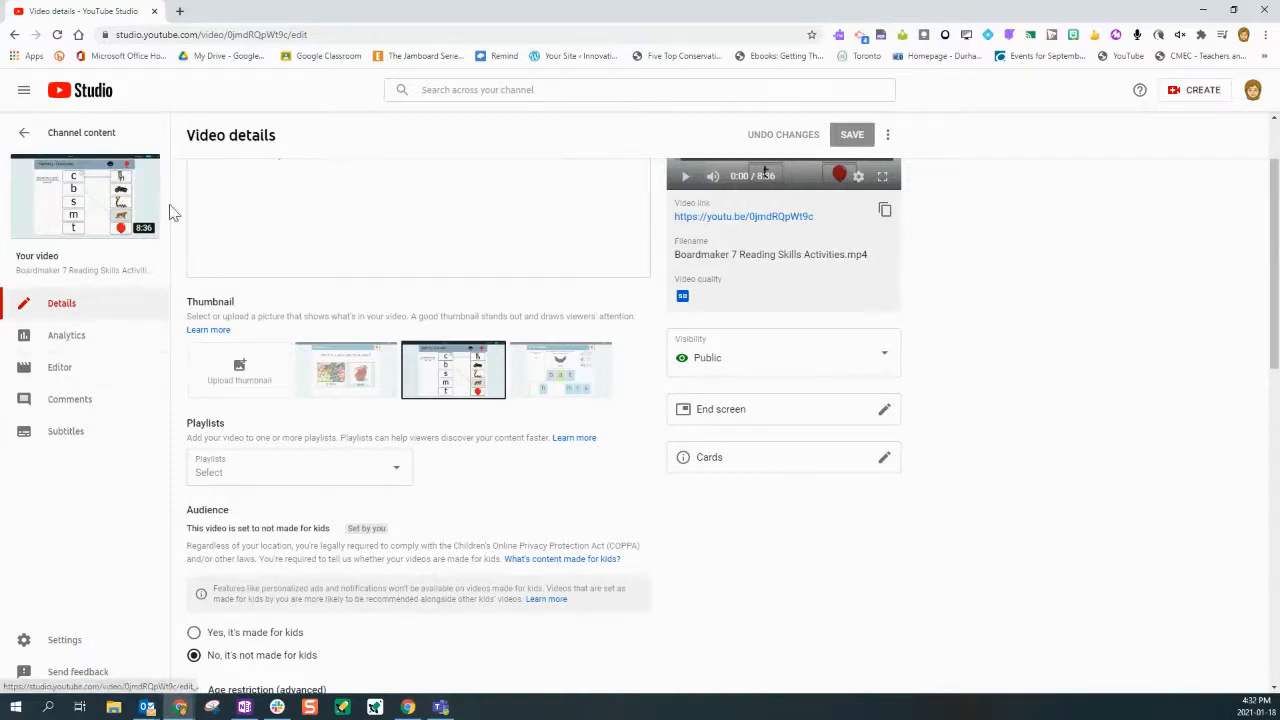
pyautogui.click(60, 96)
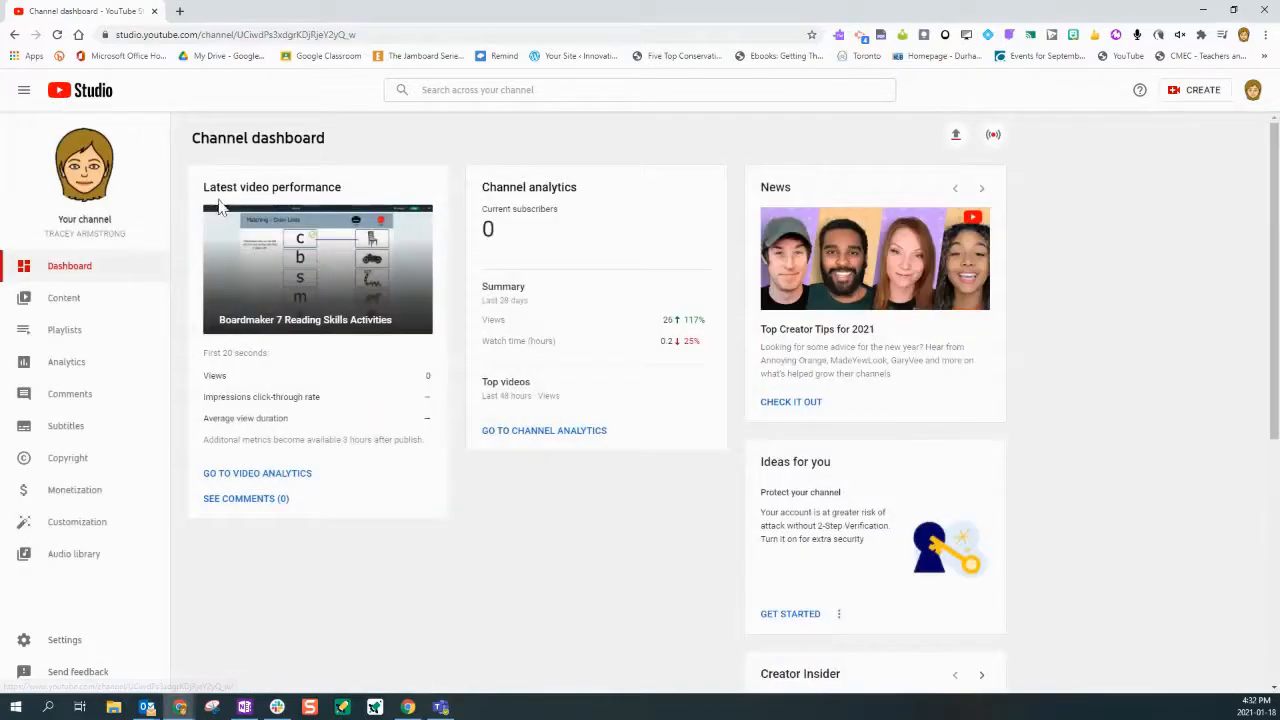
pyautogui.click(64, 298)
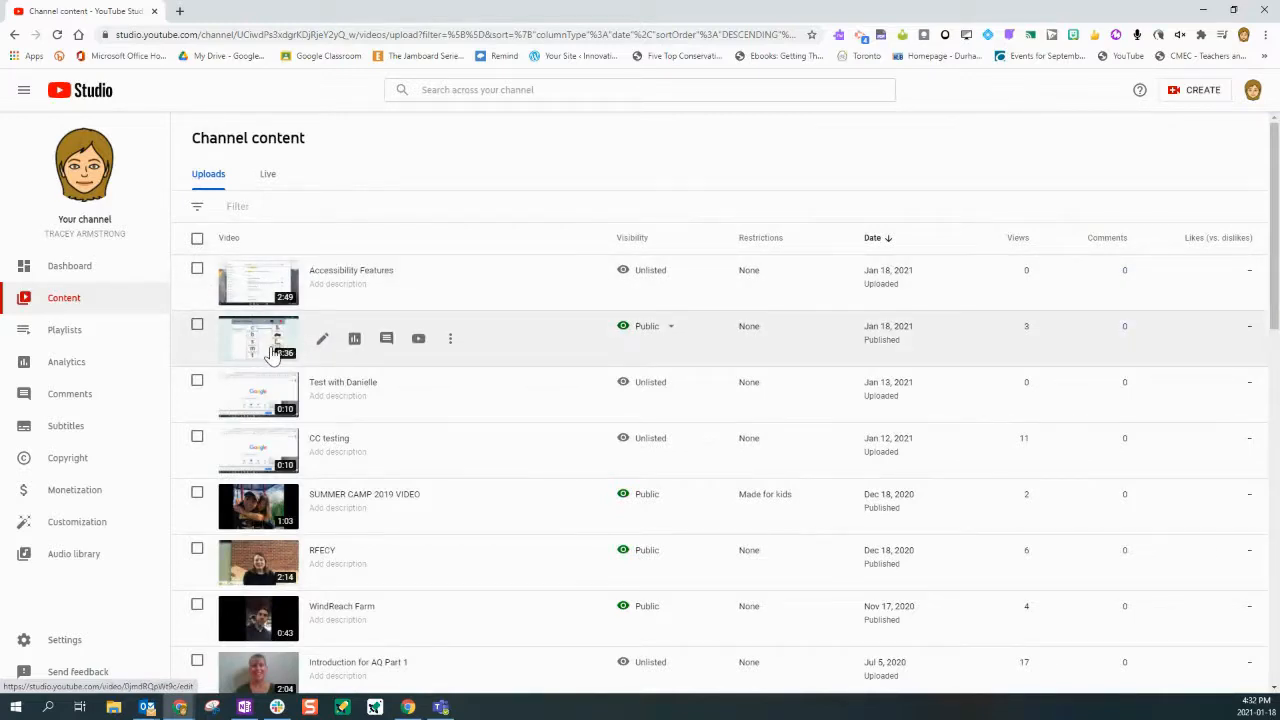
# View the Boardmaker 7 Reading Skills Activities video on YouTube, switching its closed captions off and back on.
pyautogui.click(419, 340)
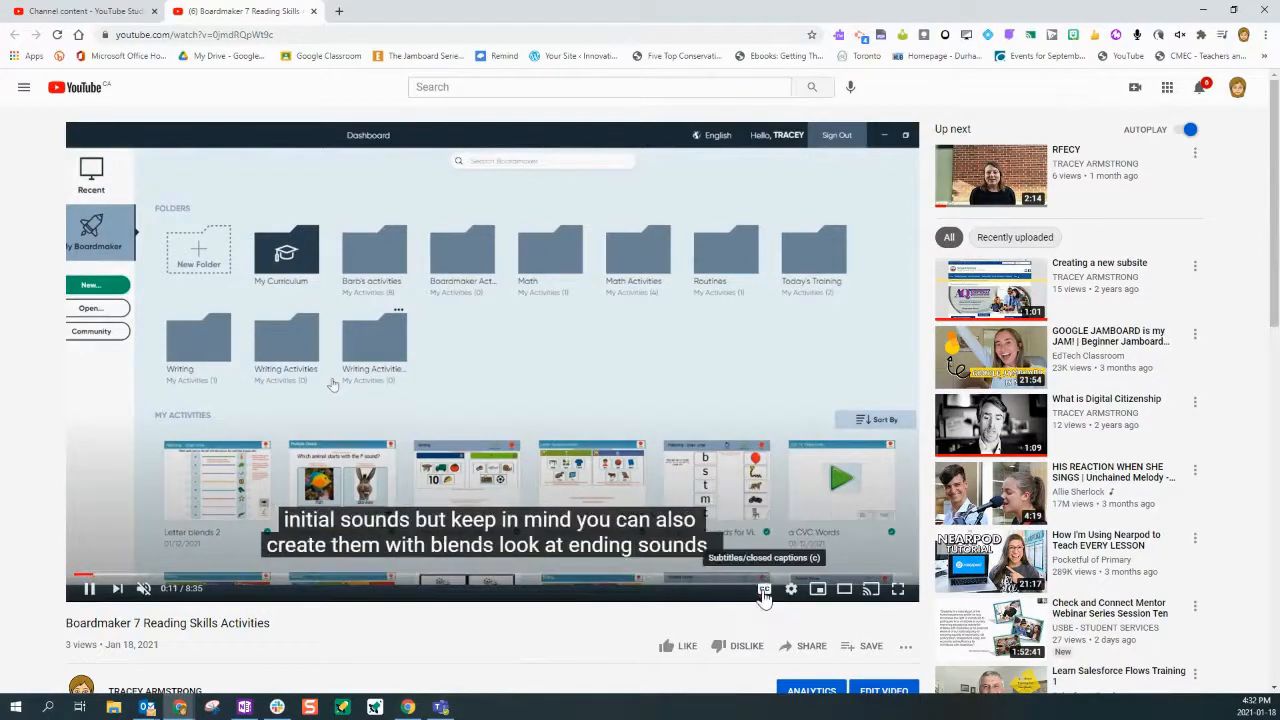
pyautogui.click(764, 592)
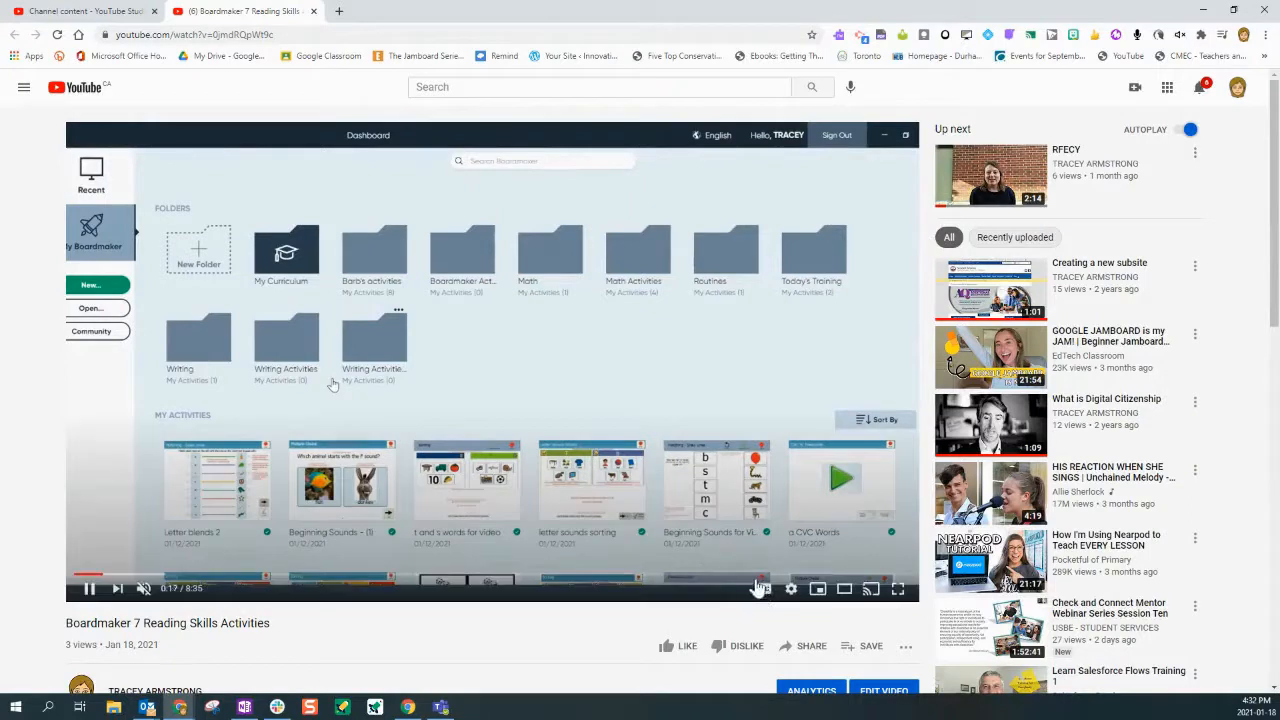
pyautogui.click(764, 591)
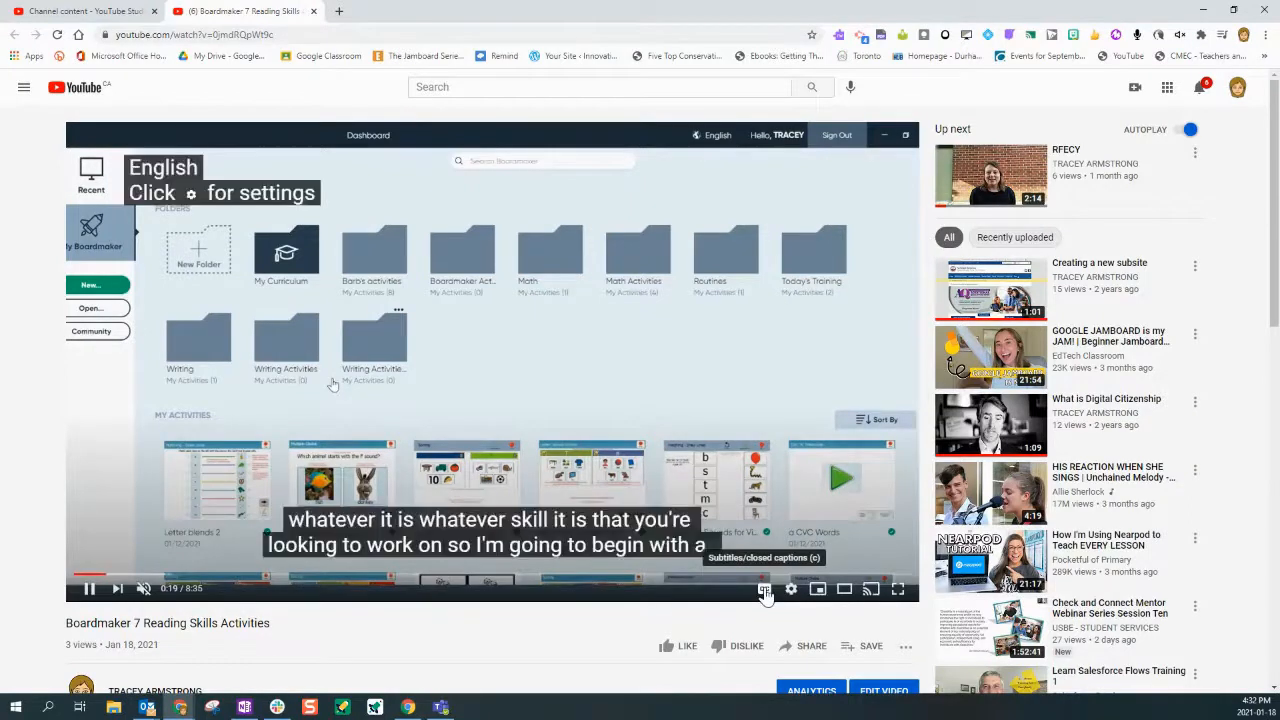